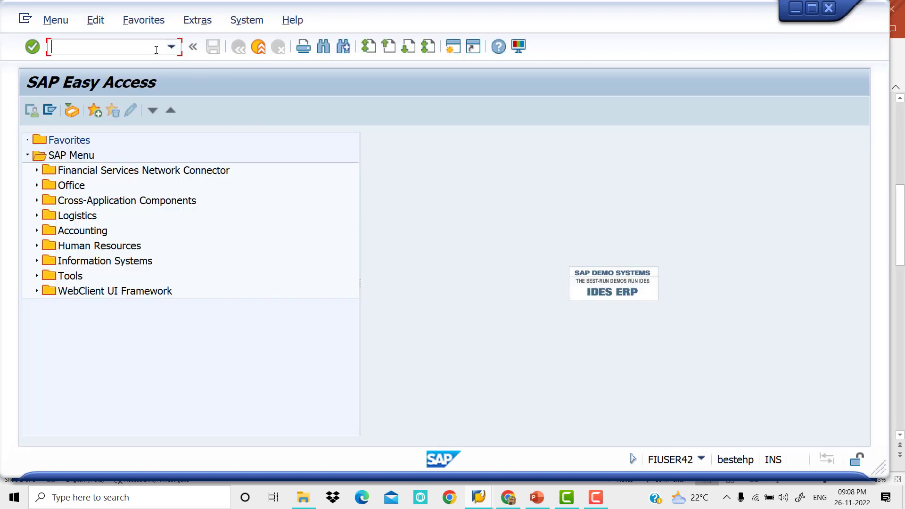
- Open transaction FS00 to edit G/L accounts centrally
{"action": "type", "text": "f"}
{"action": "key", "text": "BackSpace"}
{"action": "type", "text": "FS00"}
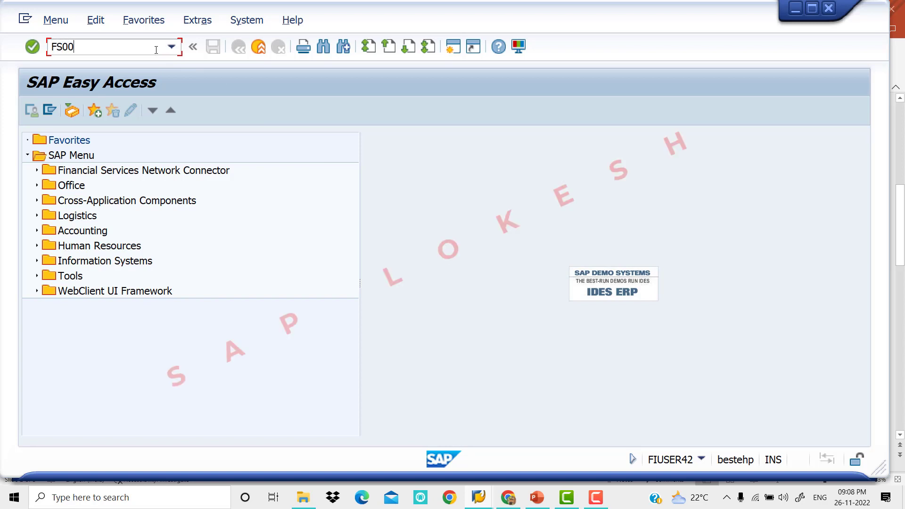
{"action": "key", "text": "Return"}
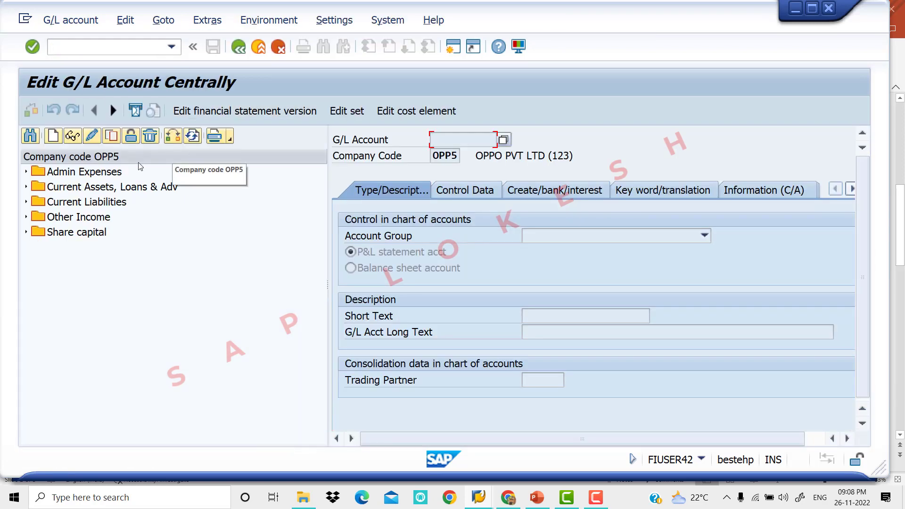
- Expand the Admin Expenses group of company code OPP5 and display the Rent A/C master record
{"action": "left_click", "coordinate": [26, 173]}
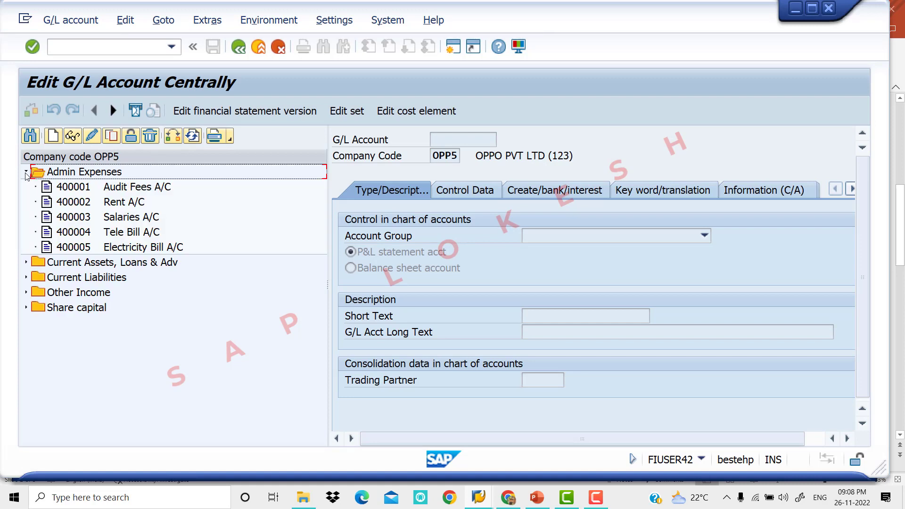
{"action": "left_click", "coordinate": [74, 204]}
{"action": "double_click", "coordinate": [75, 205]}
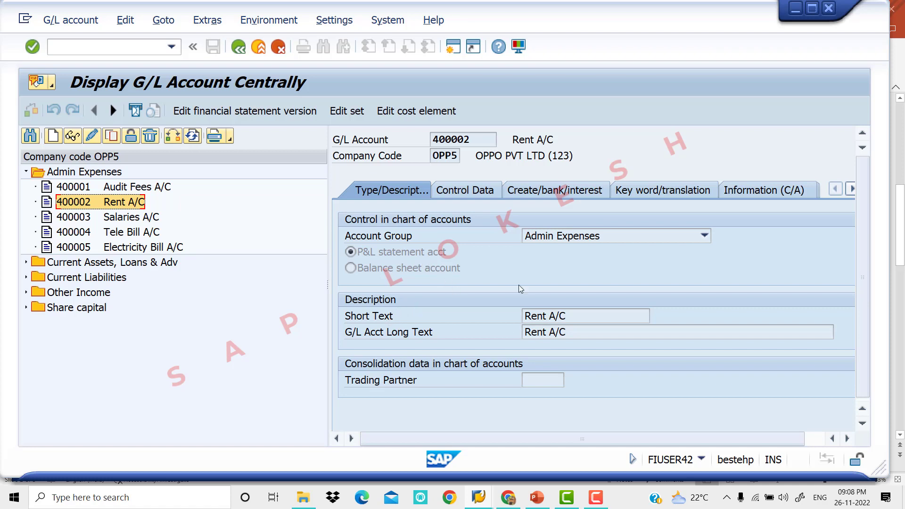
- Review the Rent A/C's control data, including account currency and sort key, and its field status group
{"action": "left_click", "coordinate": [471, 193]}
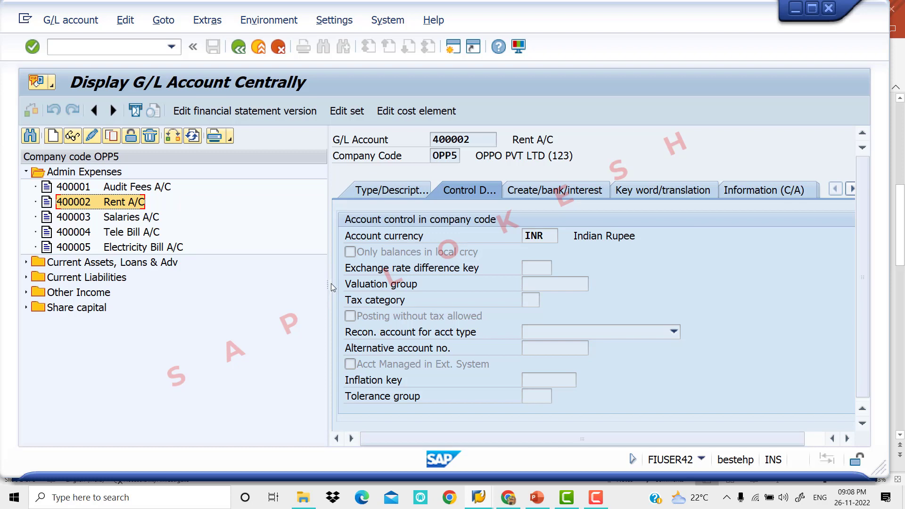
{"action": "left_click_drag", "start_coordinate": [329, 284], "coordinate": [275, 284]}
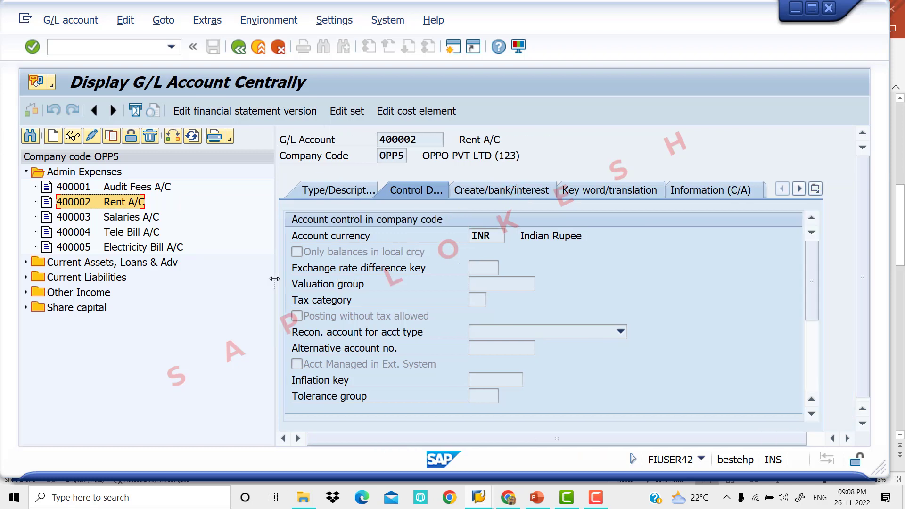
{"action": "left_click", "coordinate": [818, 342]}
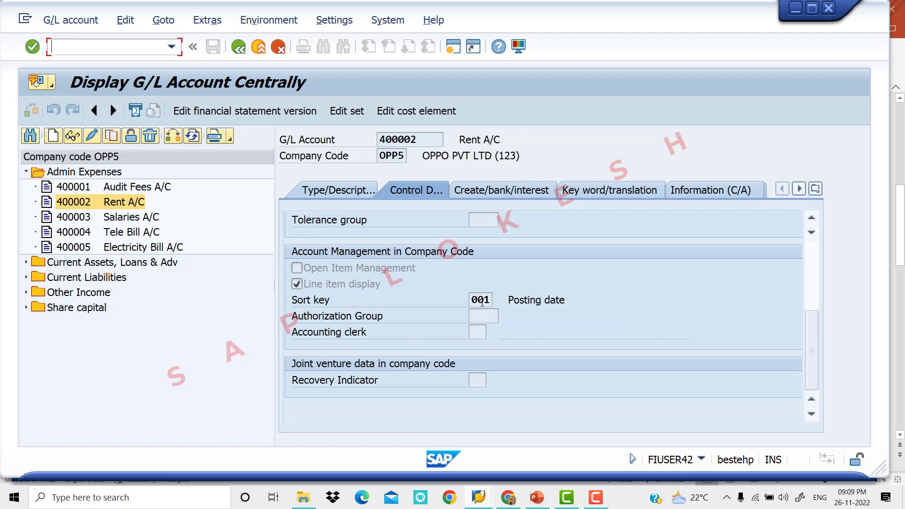
{"action": "left_click", "coordinate": [515, 190]}
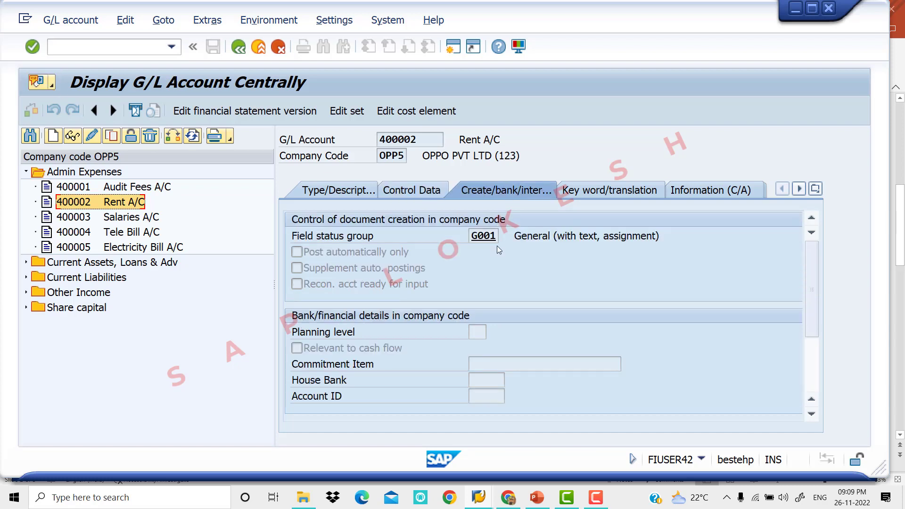
- Switch to transaction FBD1 with /NFBD1 to enter a recurring entry
{"action": "left_click", "coordinate": [133, 47]}
{"action": "type", "text": "/NFBD1"}
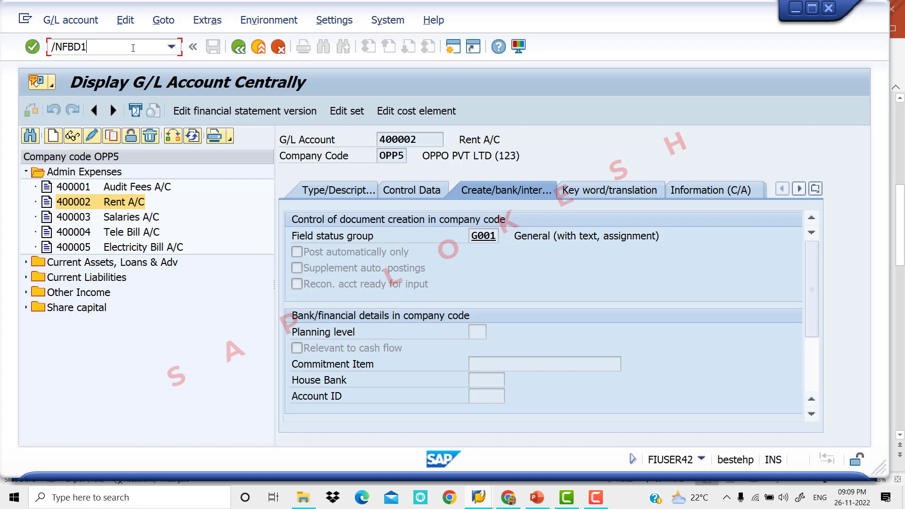
{"action": "key", "text": "Return"}
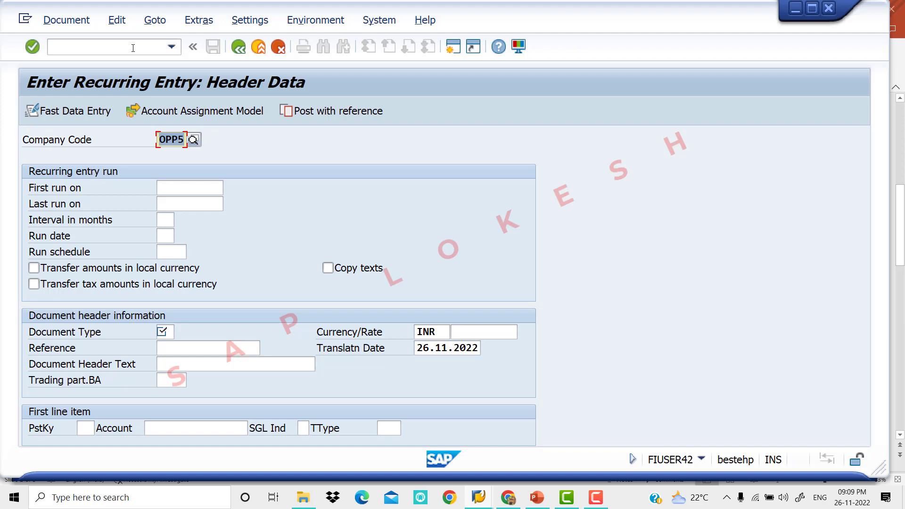
- Set the recurring entry's first run to 01.04.2022 and its last run to 31.03.2023
{"action": "key", "text": "Tab"}
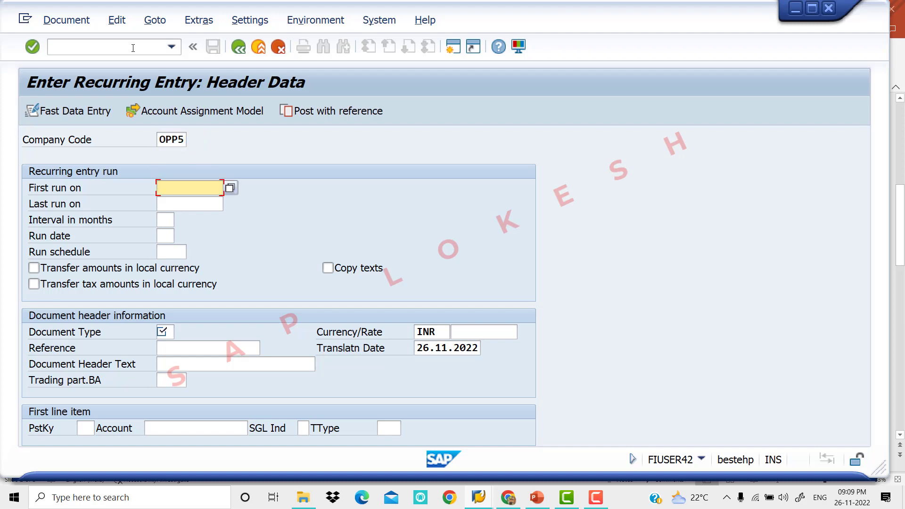
{"action": "key", "text": "Down"}
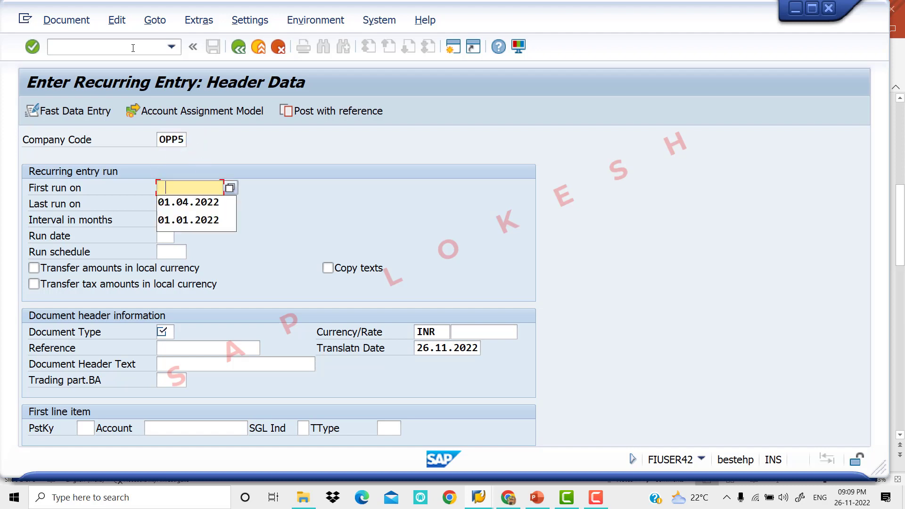
{"action": "key", "text": "Return"}
{"action": "key", "text": "Tab"}
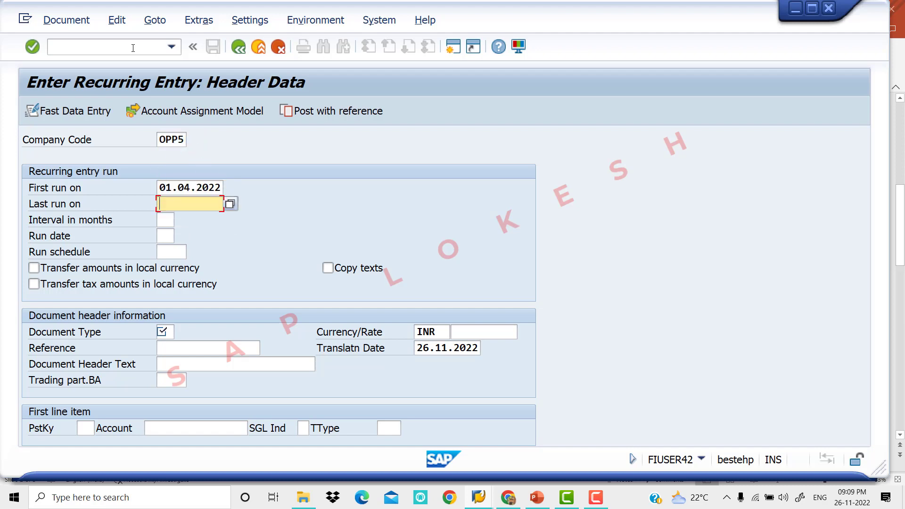
{"action": "key", "text": "Down"}
{"action": "key", "text": "Down"}
{"action": "key", "text": "Return"}
{"action": "key", "text": "Tab"}
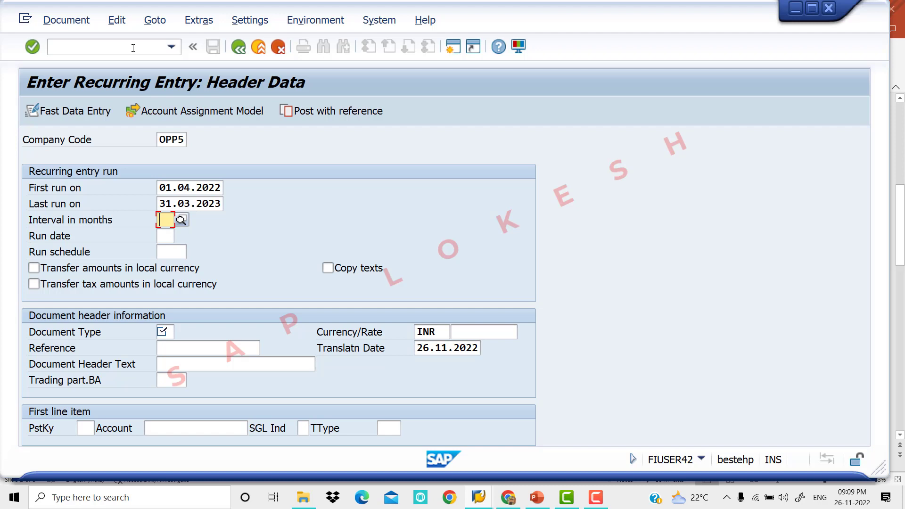
- Set the run interval to 01 (per month) and the run date to 10
{"action": "left_click", "coordinate": [181, 220]}
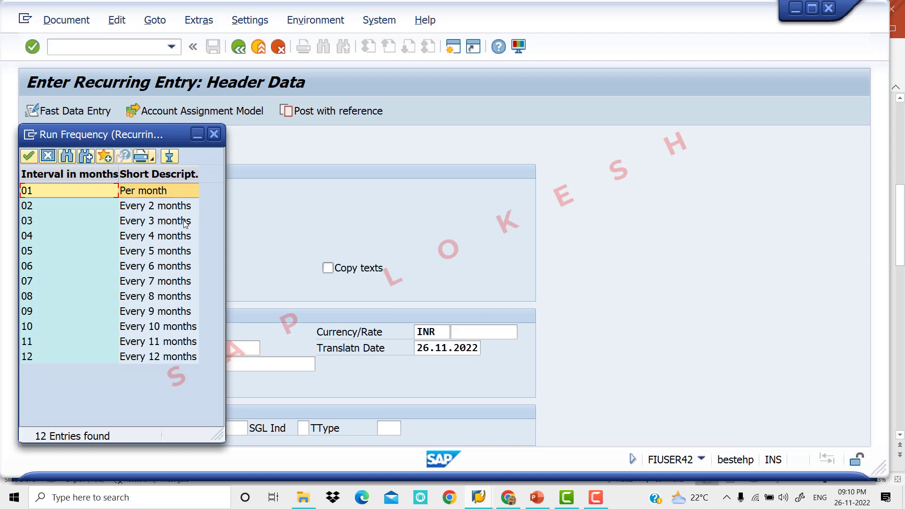
{"action": "double_click", "coordinate": [170, 190]}
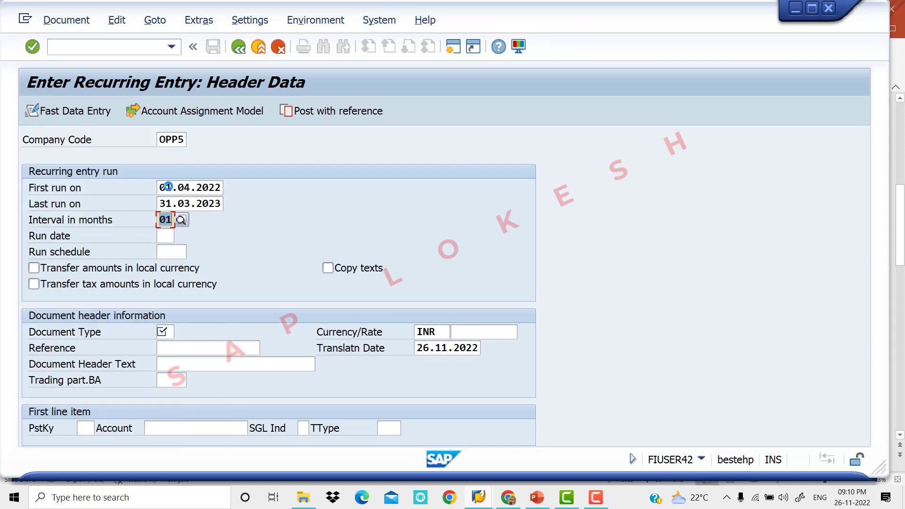
{"action": "key", "text": "Tab"}
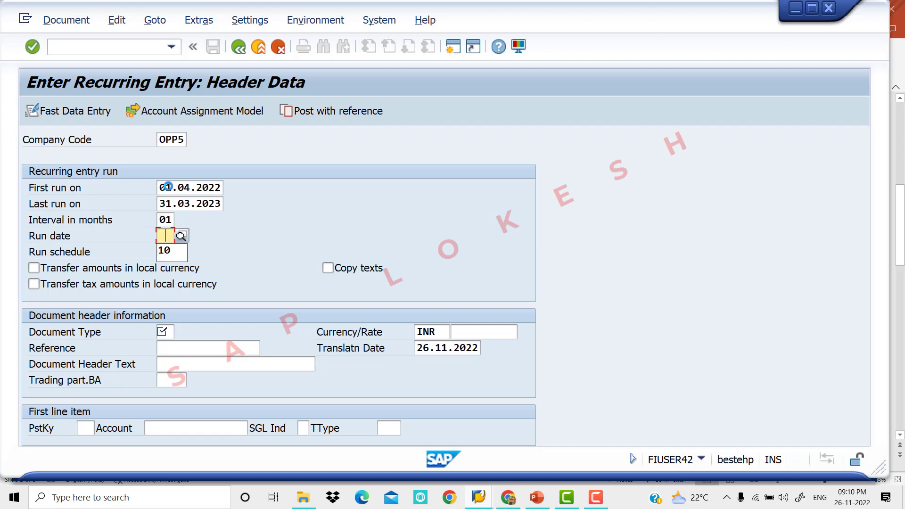
{"action": "type", "text": "10"}
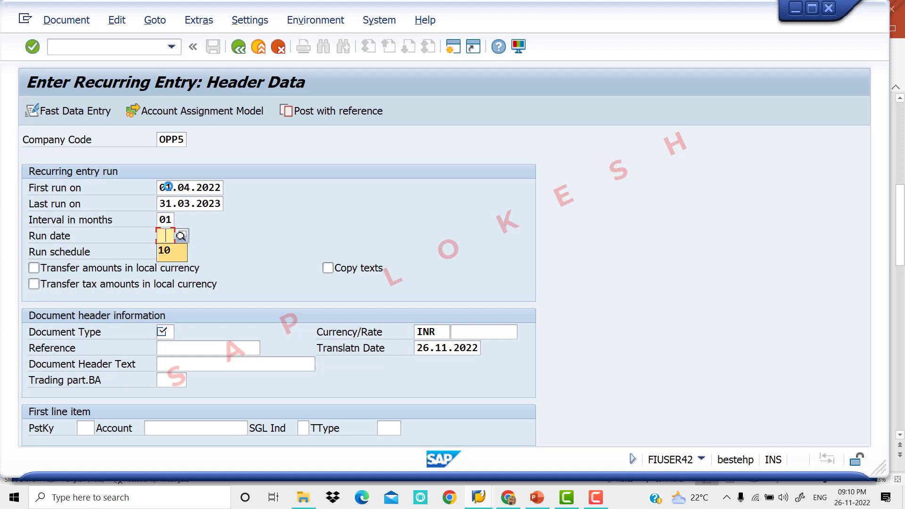
{"action": "key", "text": "Tab"}
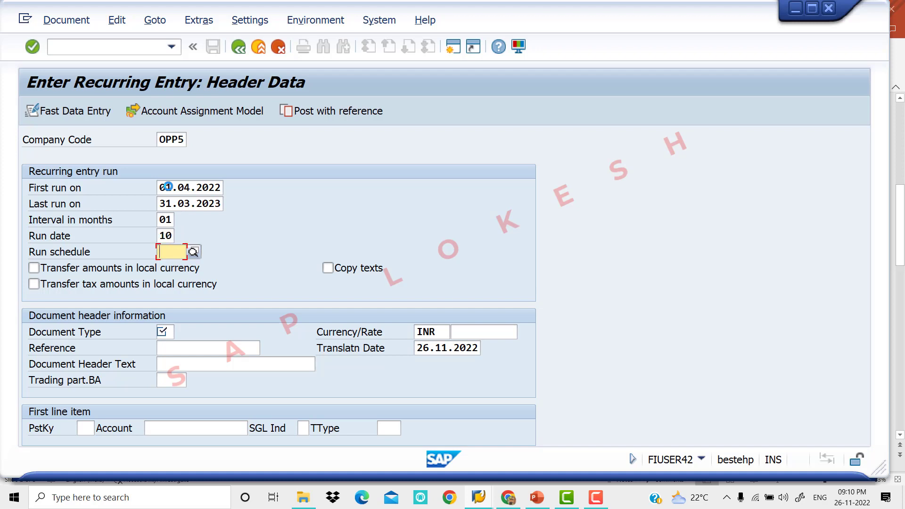
- Set the document type to SA in the recurring entry's document header information
{"action": "key", "text": "Tab"}
{"action": "key", "text": "Tab"}
{"action": "key", "text": "Tab"}
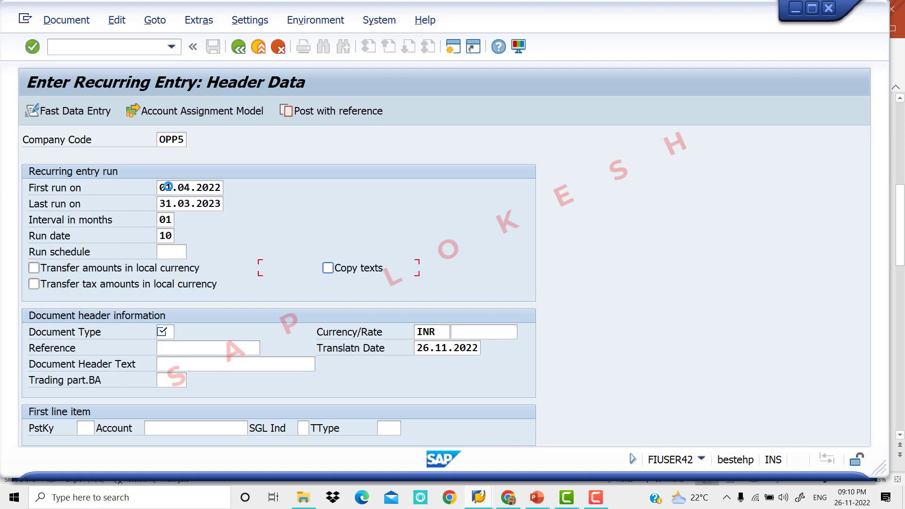
{"action": "key", "text": "Tab"}
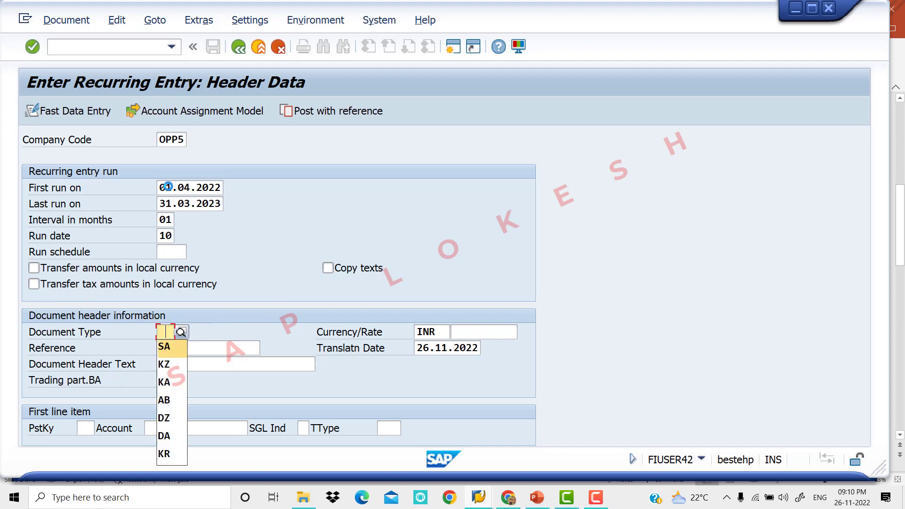
{"action": "key", "text": "Return"}
{"action": "key", "text": "Tab"}
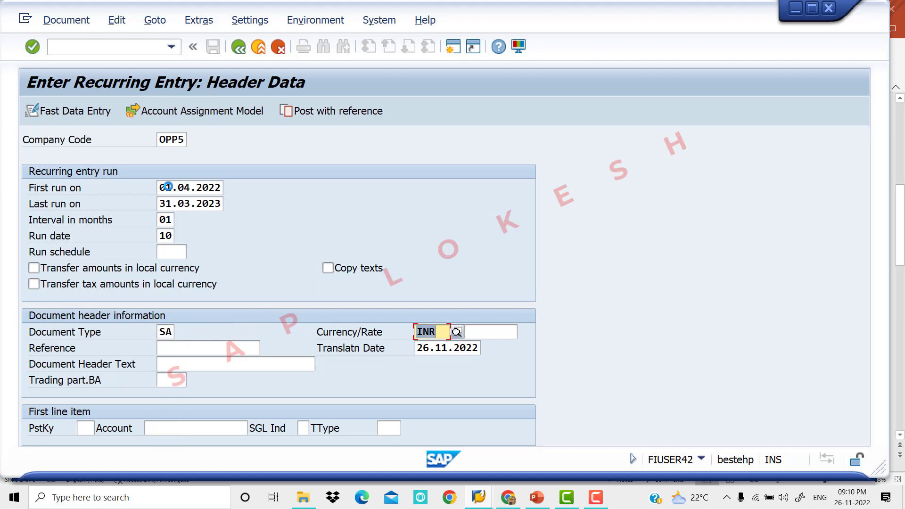
- Set the posting key of the first line item to 40
{"action": "left_click", "coordinate": [85, 427]}
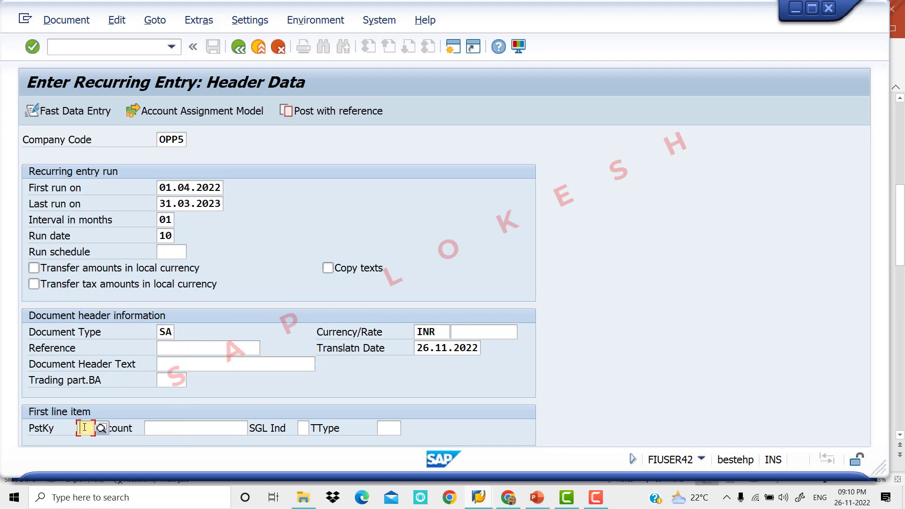
{"action": "key", "text": "Down"}
{"action": "key", "text": "Down"}
{"action": "key", "text": "Return"}
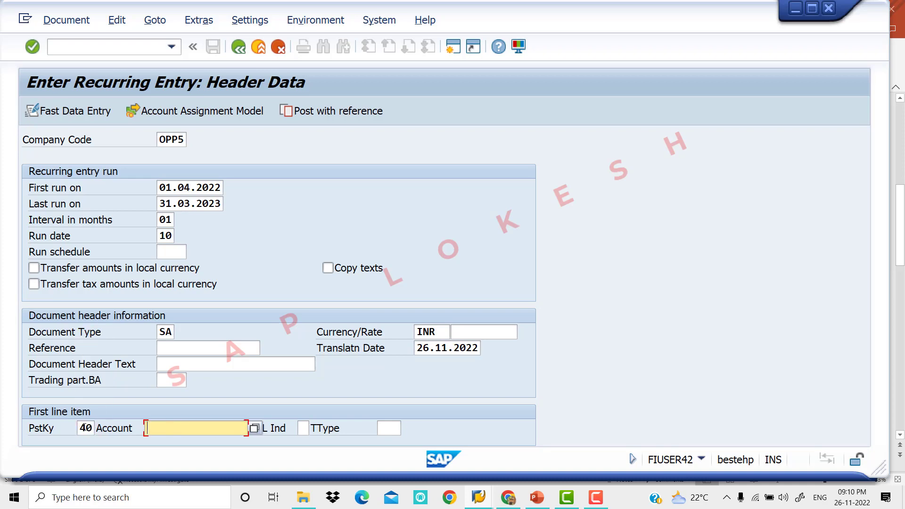
- Look up the Rent A/C as the first line item's account and proceed to its item details
{"action": "left_click", "coordinate": [255, 429]}
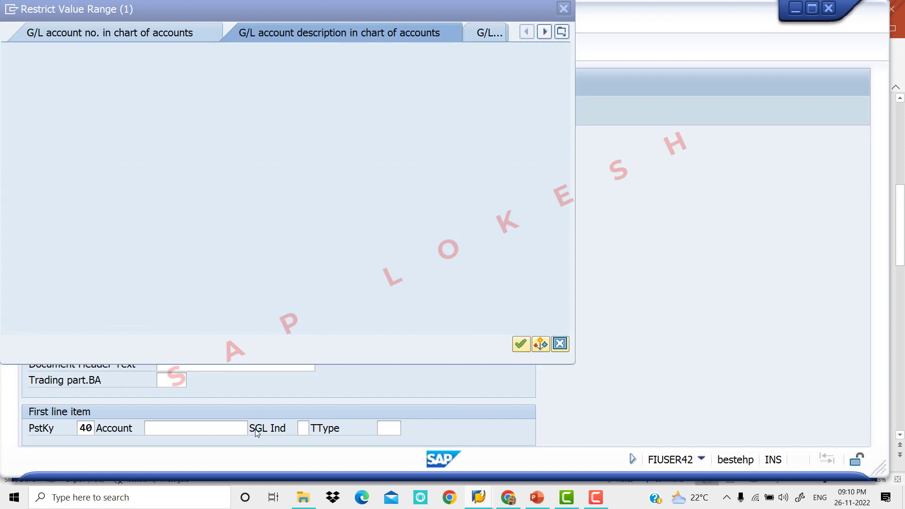
{"action": "key", "text": "Return"}
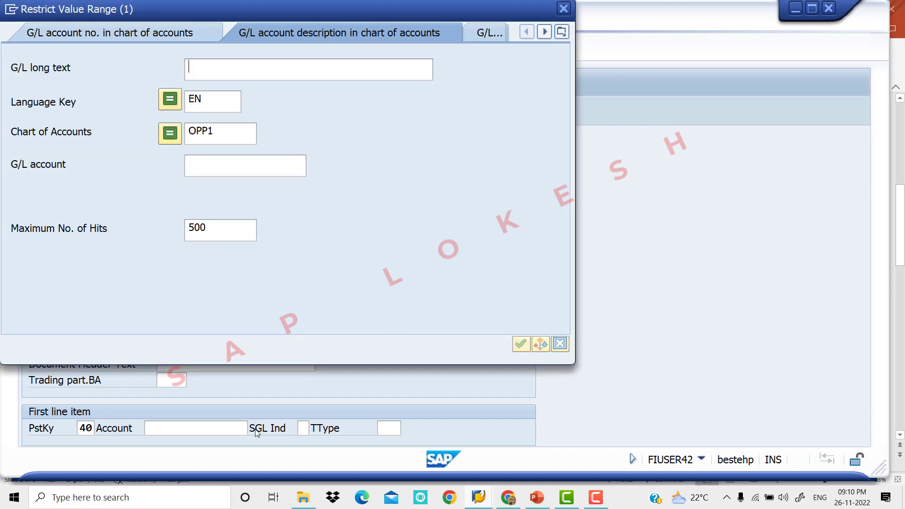
{"action": "key", "text": "Down"}
{"action": "key", "text": "Down"}
{"action": "key", "text": "Down"}
{"action": "key", "text": "Down"}
{"action": "key", "text": "Down"}
{"action": "key", "text": "Down"}
{"action": "key", "text": "Down"}
{"action": "key", "text": "Down"}
{"action": "key", "text": "Down"}
{"action": "key", "text": "Down"}
{"action": "key", "text": "Down"}
{"action": "key", "text": "Down"}
{"action": "key", "text": "Down"}
{"action": "key", "text": "Down"}
{"action": "key", "text": "Down"}
{"action": "key", "text": "Down"}
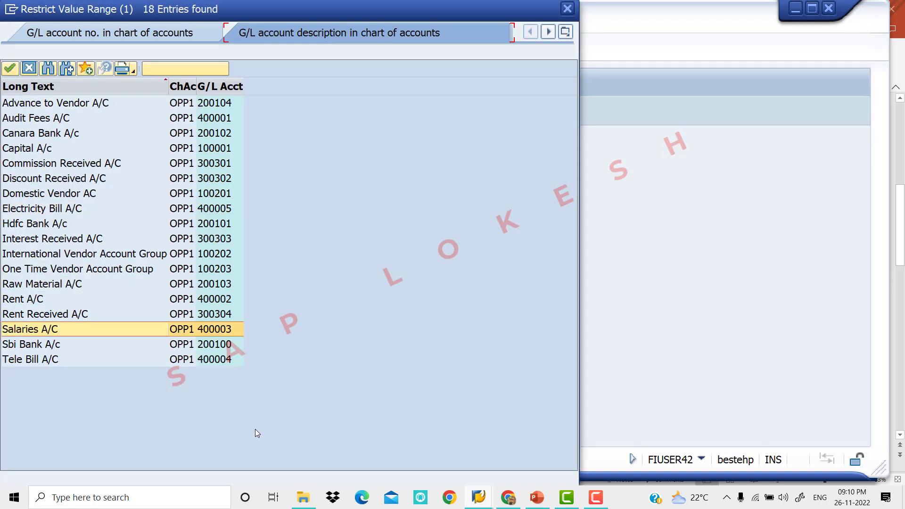
{"action": "key", "text": "Up"}
{"action": "key", "text": "Up"}
{"action": "key", "text": "Return"}
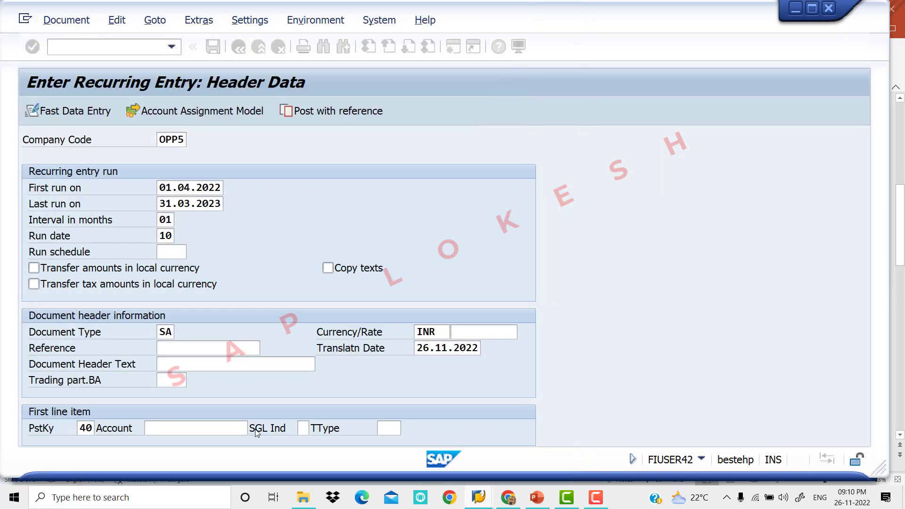
{"action": "key", "text": "Return"}
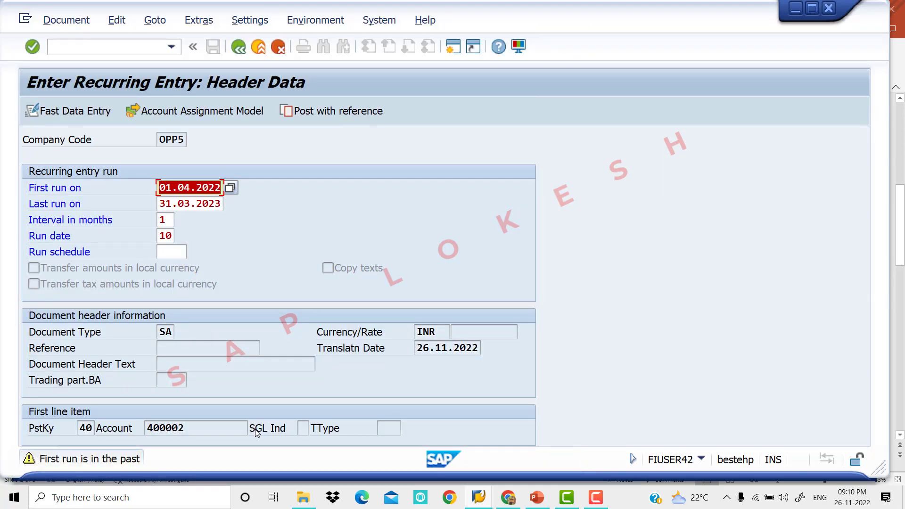
{"action": "key", "text": "Return"}
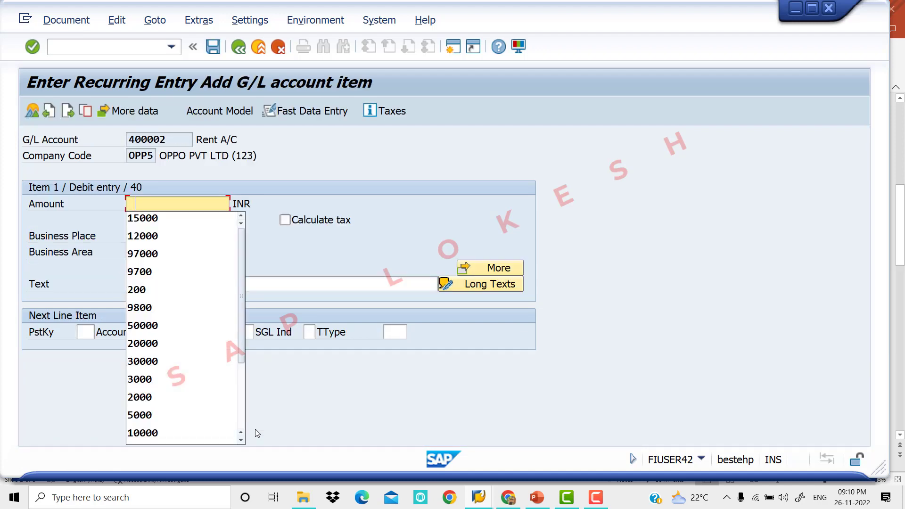
- Enter an amount of 20000 INR and business area OPP1 for the Rent A/C debit item
{"action": "type", "text": "20"}
{"action": "key", "text": "BackSpace"}
{"action": "key", "text": "BackSpace"}
{"action": "type", "text": "2"}
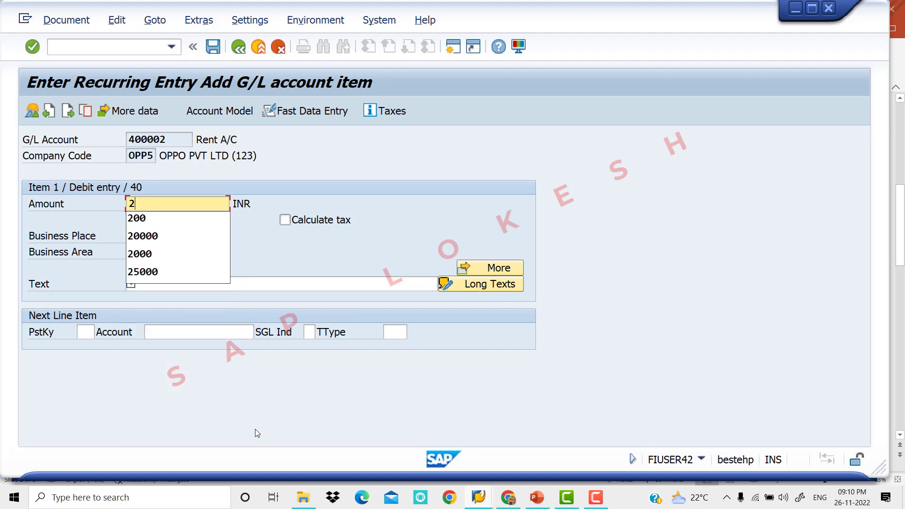
{"action": "type", "text": "0000"}
{"action": "key", "text": "Tab"}
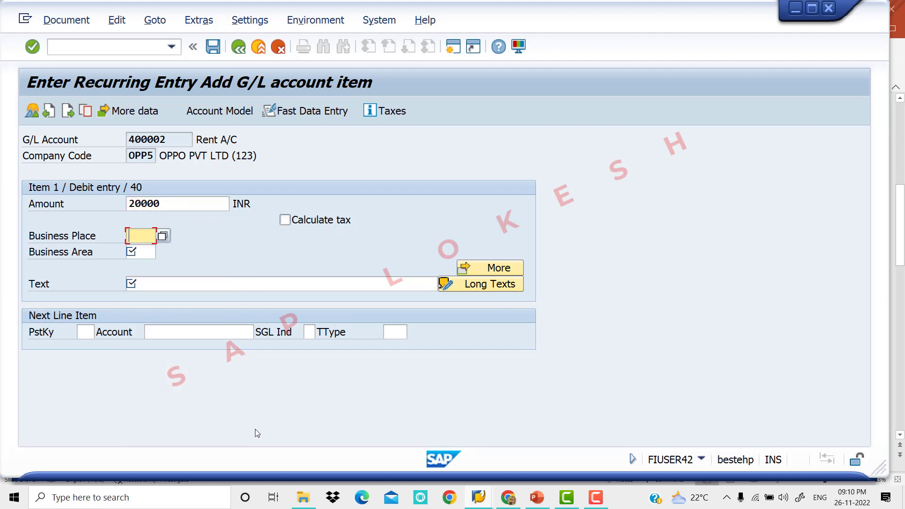
{"action": "key", "text": "Tab"}
{"action": "key", "text": "Return"}
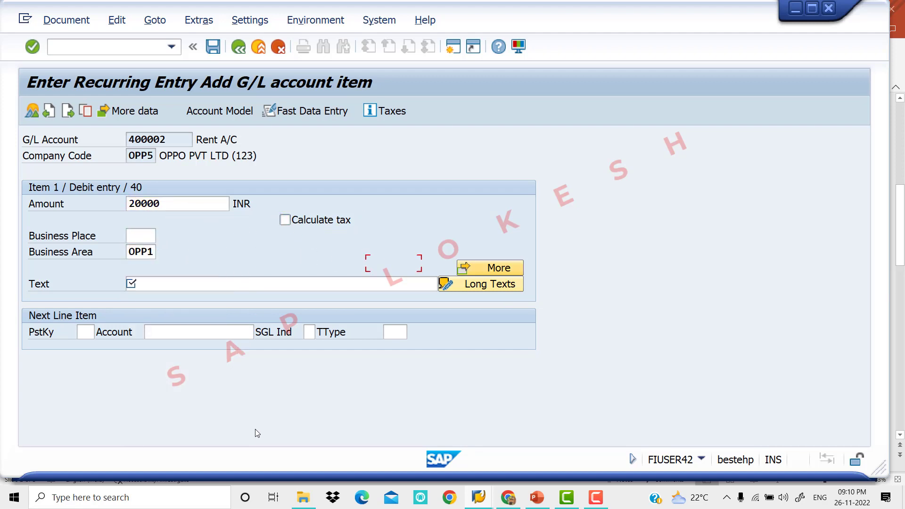
{"action": "key", "text": "Tab"}
{"action": "key", "text": "Return"}
{"action": "key", "text": "Tab"}
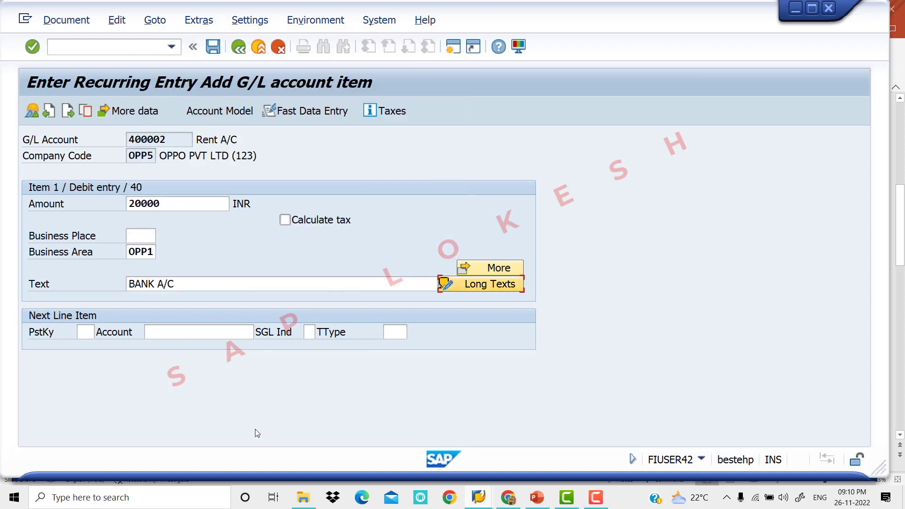
{"action": "left_click", "coordinate": [190, 283]}
{"action": "key", "text": "BackSpace"}
{"action": "key", "text": "BackSpace"}
{"action": "key", "text": "BackSpace"}
{"action": "key", "text": "BackSpace"}
{"action": "key", "text": "BackSpace"}
{"action": "key", "text": "BackSpace"}
{"action": "key", "text": "BackSpace"}
{"action": "key", "text": "BackSpace"}
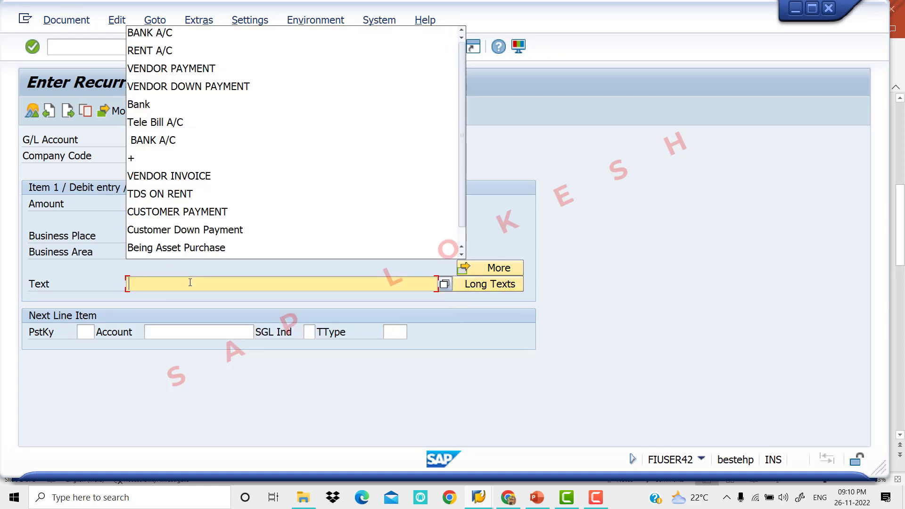
- Set the item text of the Rent A/C debit item to RENT A/C
{"action": "key", "text": "Down"}
{"action": "key", "text": "Down"}
{"action": "key", "text": "Return"}
{"action": "key", "text": "Tab"}
{"action": "key", "text": "Tab"}
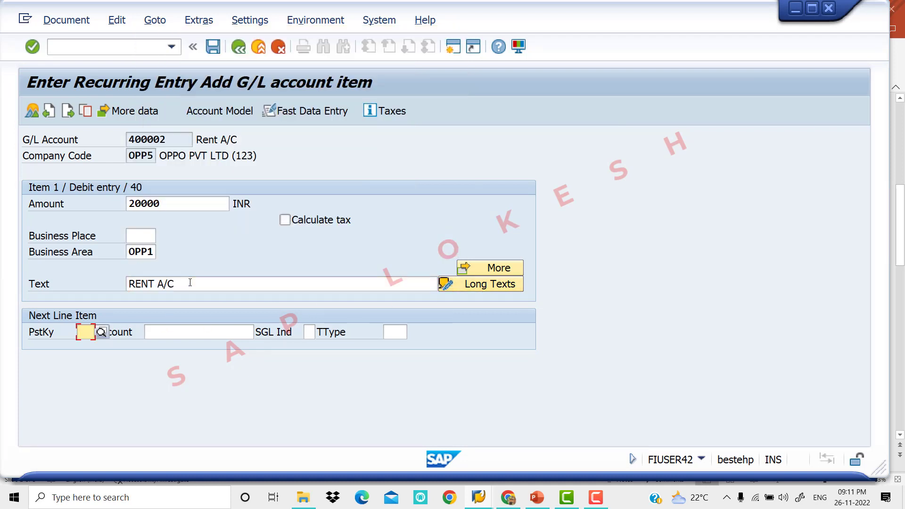
- Add a second line item with posting key 50 and Canara Bank A/c as its G/L account, opening its item details
{"action": "type", "text": "50"}
{"action": "key", "text": "Down"}
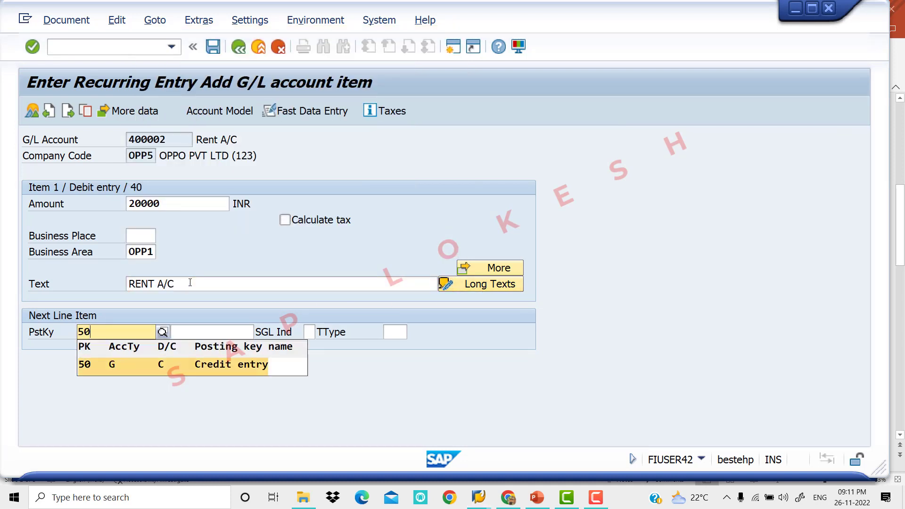
{"action": "key", "text": "Return"}
{"action": "left_click", "coordinate": [204, 332]}
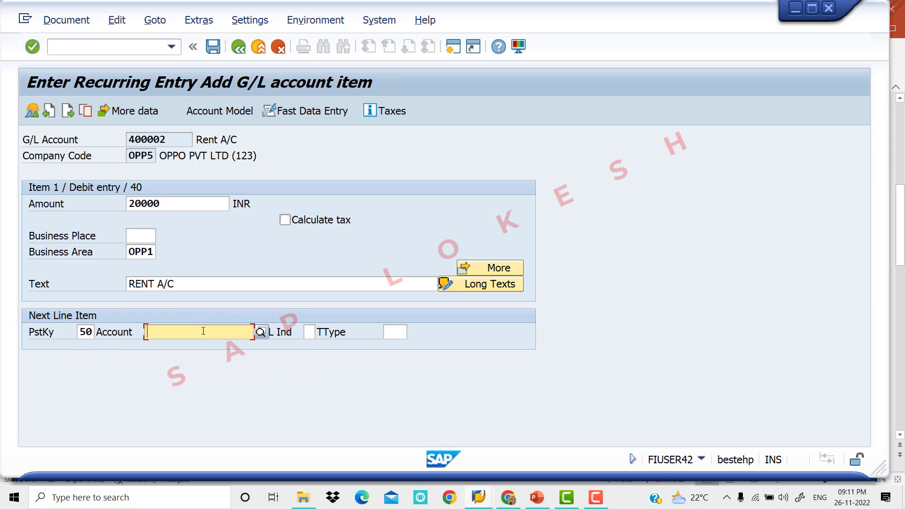
{"action": "left_click", "coordinate": [260, 332]}
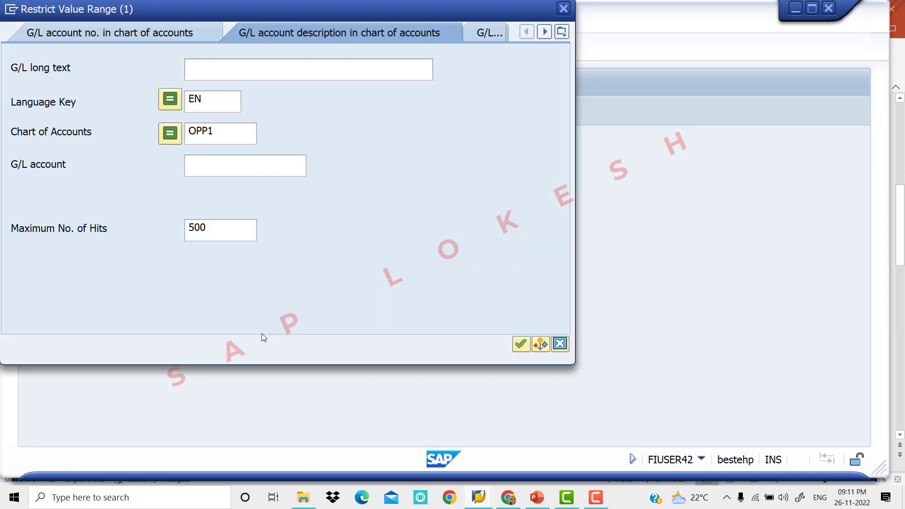
{"action": "key", "text": "Return"}
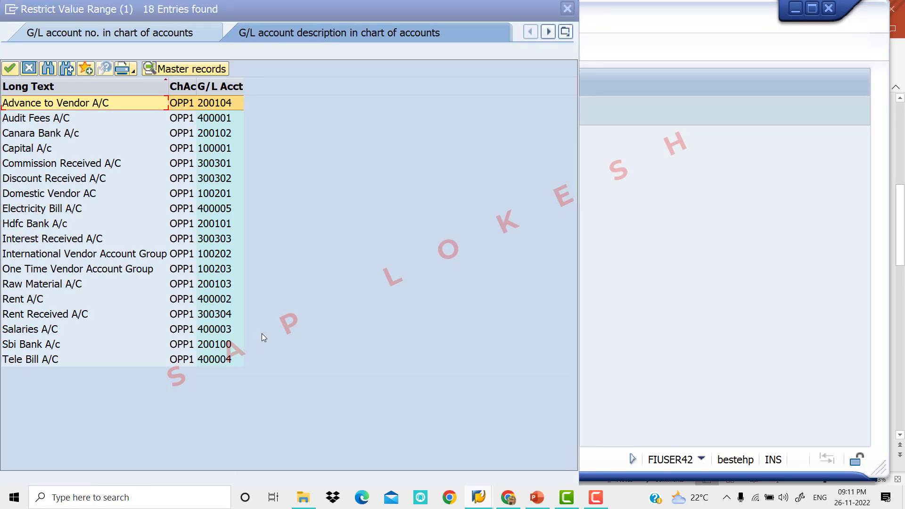
{"action": "key", "text": "Down"}
{"action": "key", "text": "Down"}
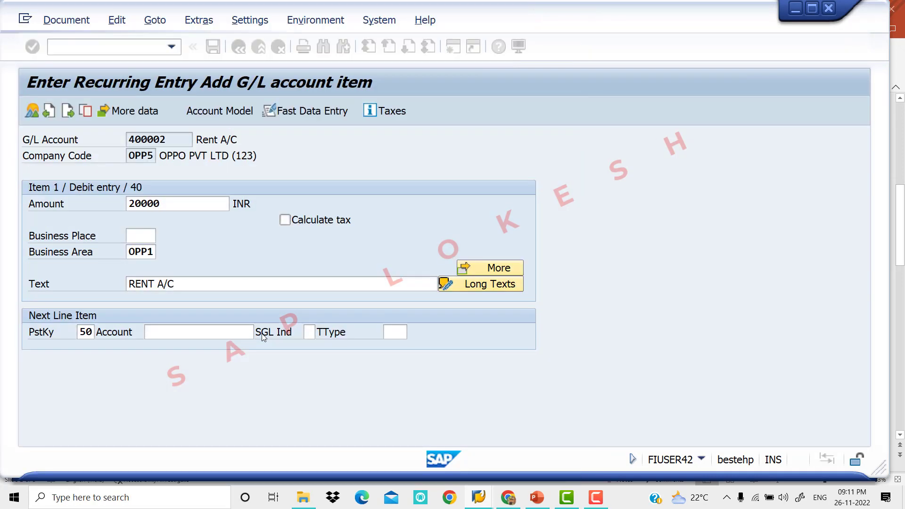
{"action": "key", "text": "Return"}
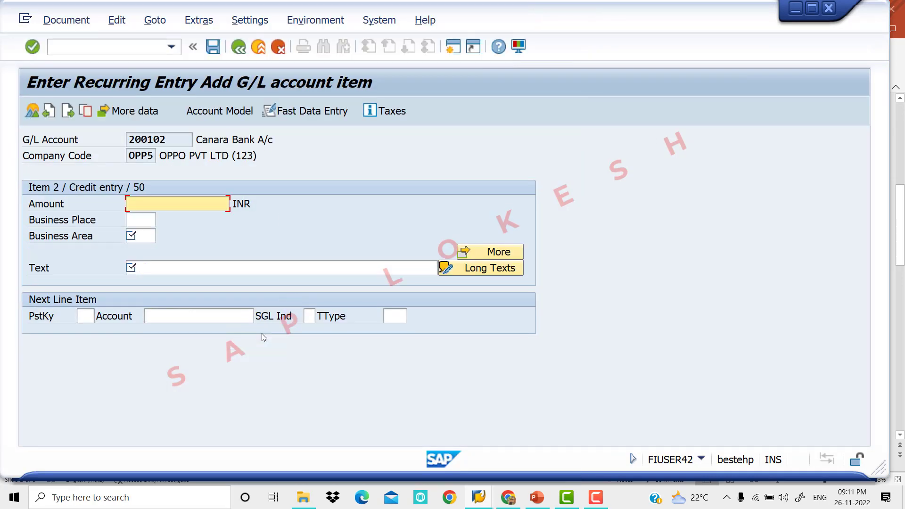
- Enter amount 20000 INR, business area OPP1 and text BANK A/C for the Canara Bank credit item, and save the recurring entry
{"action": "key", "text": "Down"}
{"action": "key", "text": "Tab"}
{"action": "key", "text": "Tab"}
{"action": "key", "text": "Down"}
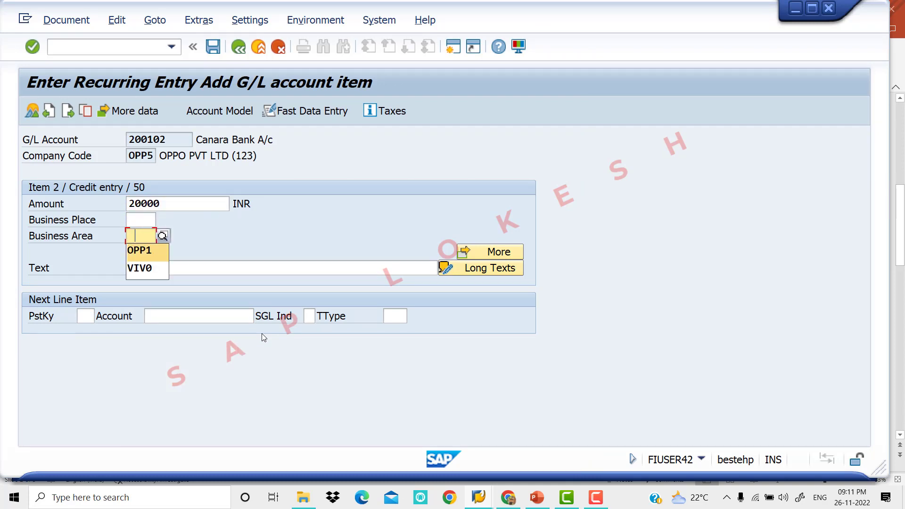
{"action": "key", "text": "Tab"}
{"action": "key", "text": "Down"}
{"action": "key", "text": "Down"}
{"action": "key", "text": "Down"}
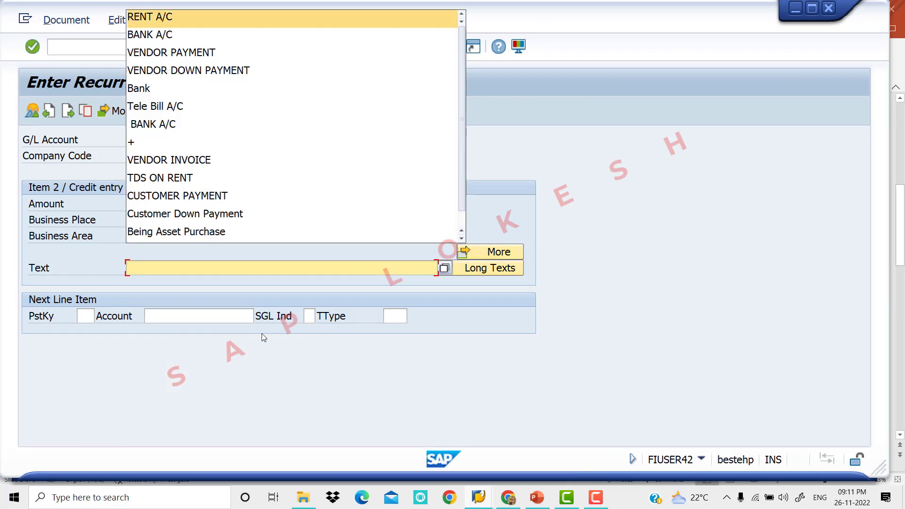
{"action": "key", "text": "Tab"}
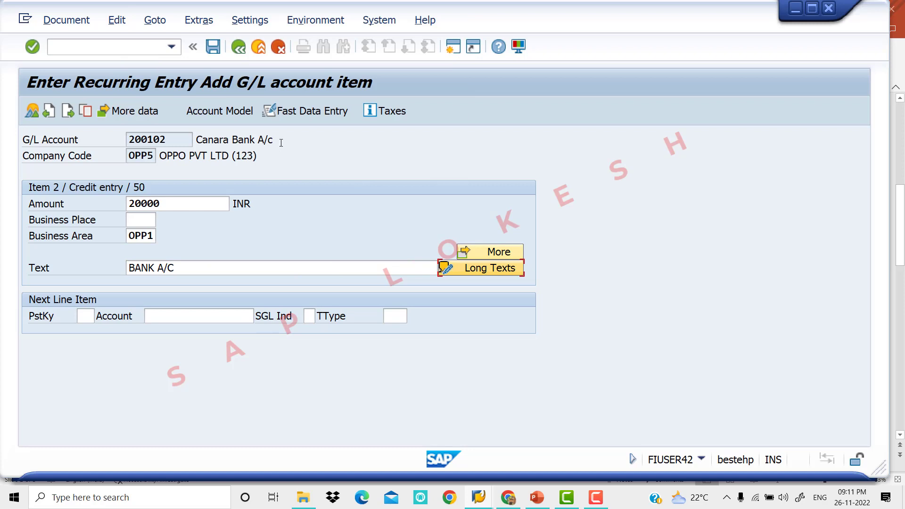
{"action": "left_click", "coordinate": [215, 46]}
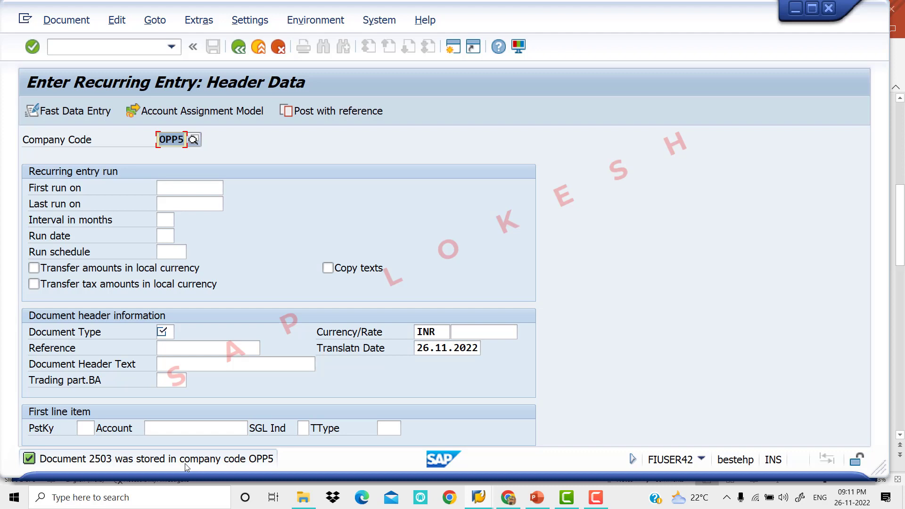
- Open the G/L account line item display with transaction FBL3N
{"action": "left_click", "coordinate": [138, 51]}
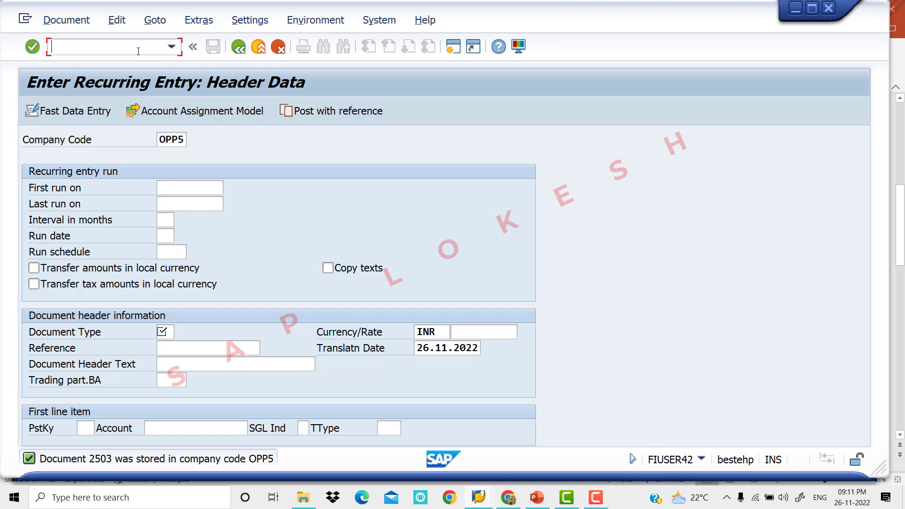
{"action": "type", "text": "/NFBL3N"}
{"action": "key", "text": "Return"}
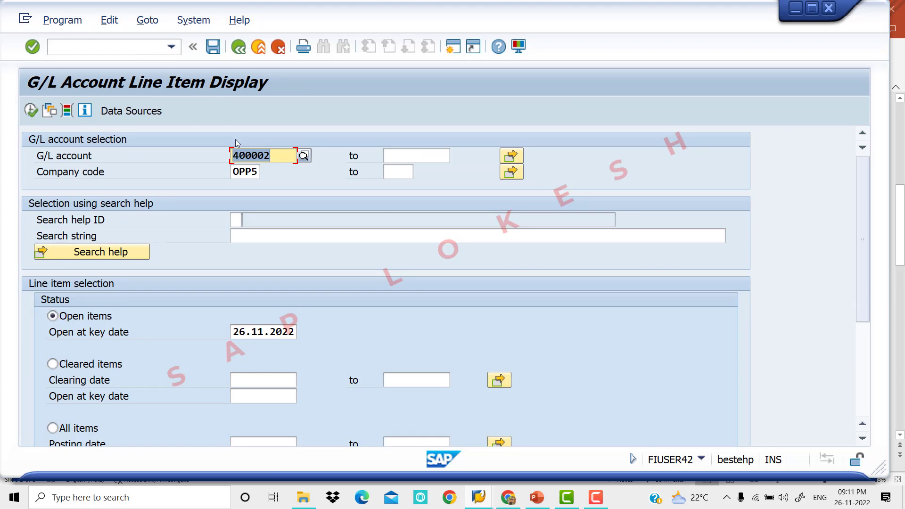
- Look up Rent A/C as the G/L account, examine its open line items in company code OPP5, and return to the selection
{"action": "left_click", "coordinate": [304, 162]}
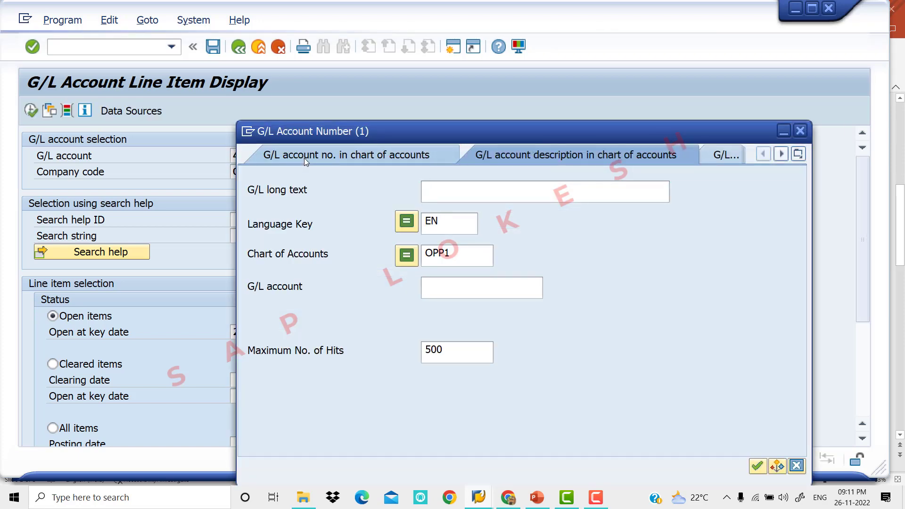
{"action": "key", "text": "Return"}
{"action": "key", "text": "Down"}
{"action": "key", "text": "Down"}
{"action": "key", "text": "Down"}
{"action": "key", "text": "Down"}
{"action": "key", "text": "Down"}
{"action": "key", "text": "Down"}
{"action": "key", "text": "Down"}
{"action": "key", "text": "Down"}
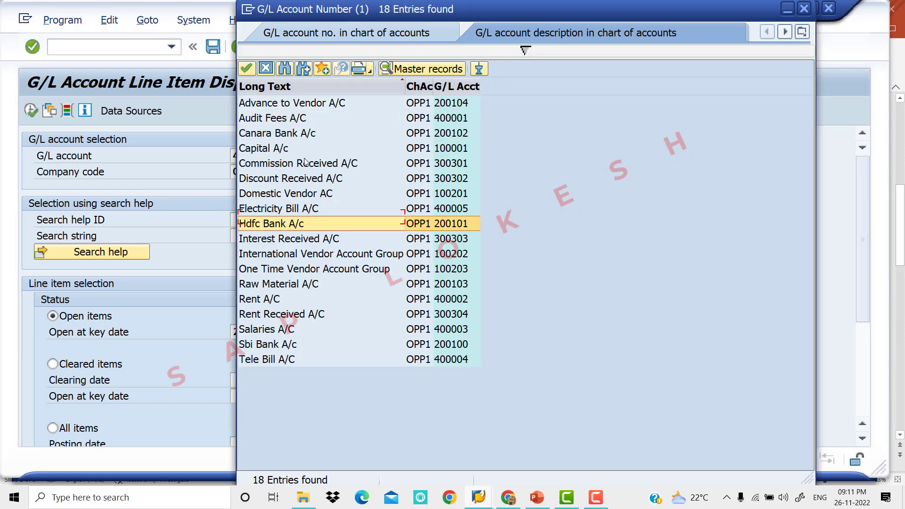
{"action": "key", "text": "Down"}
{"action": "key", "text": "Down"}
{"action": "key", "text": "Down"}
{"action": "key", "text": "Down"}
{"action": "key", "text": "Down"}
{"action": "key", "text": "Return"}
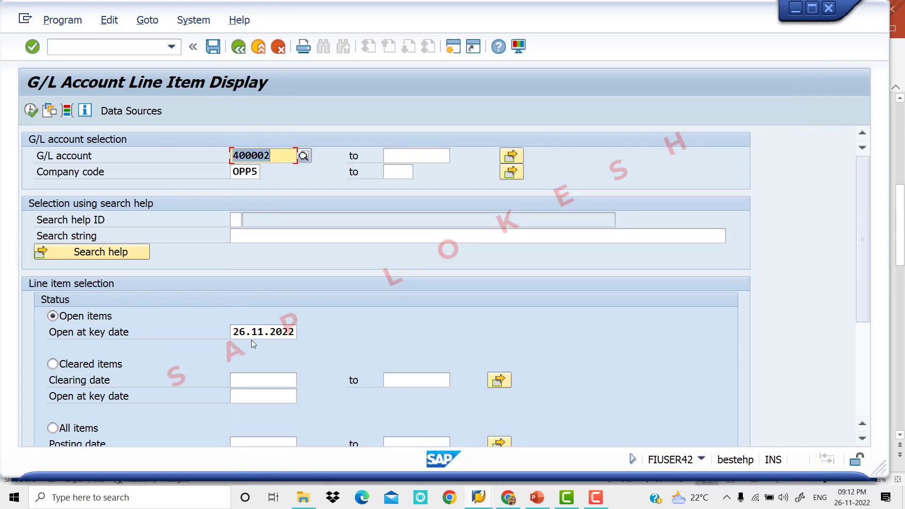
{"action": "left_click", "coordinate": [30, 111]}
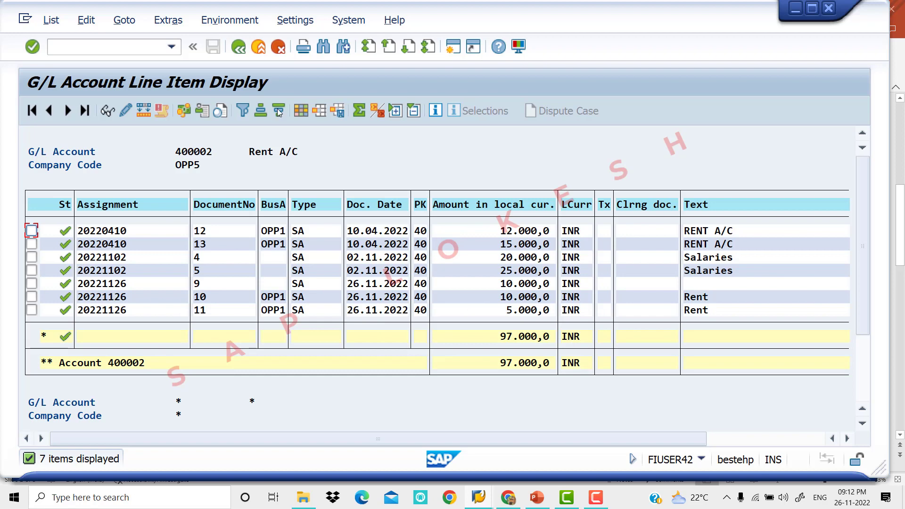
{"action": "left_click", "coordinate": [240, 47]}
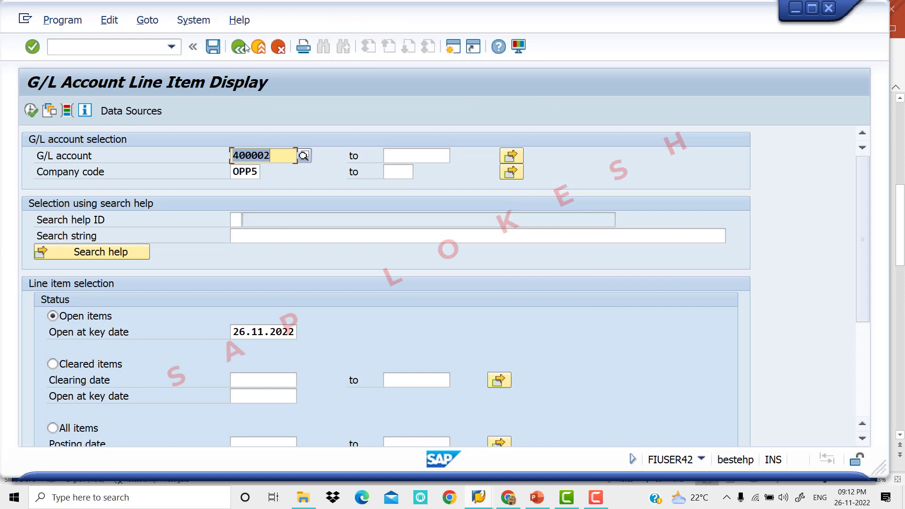
- Check the Configuration Steps slide in PowerPoint, return to SAP and open the recurring document display with transaction FBD3
{"action": "left_click", "coordinate": [542, 504]}
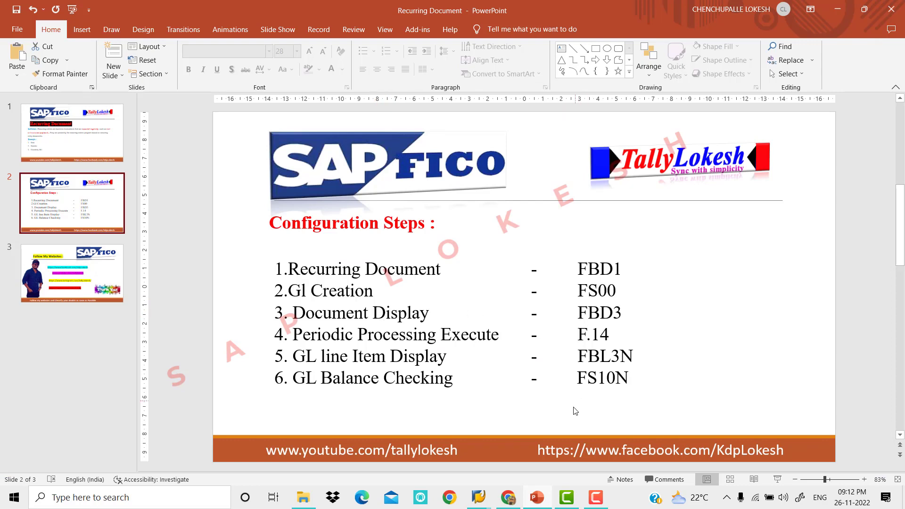
{"action": "mouse_move", "coordinate": [509, 502]}
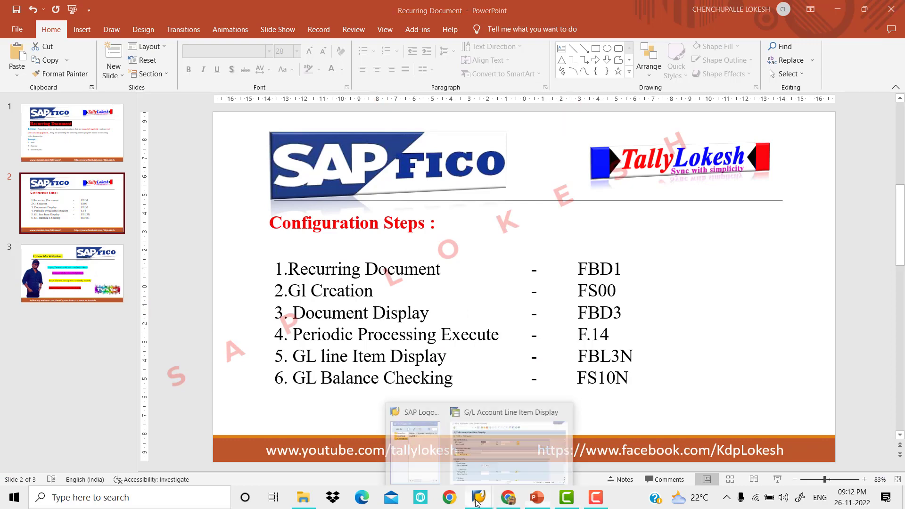
{"action": "left_click", "coordinate": [514, 468]}
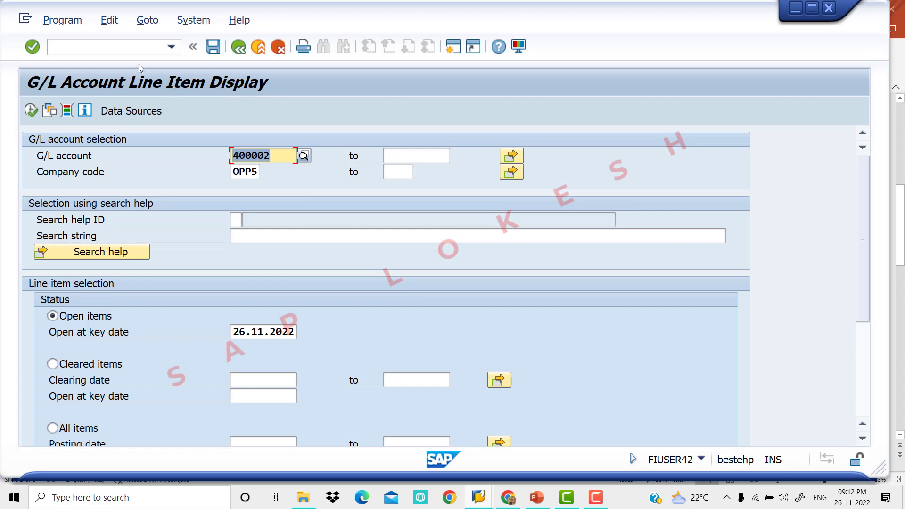
{"action": "left_click", "coordinate": [133, 51]}
{"action": "type", "text": "/N"}
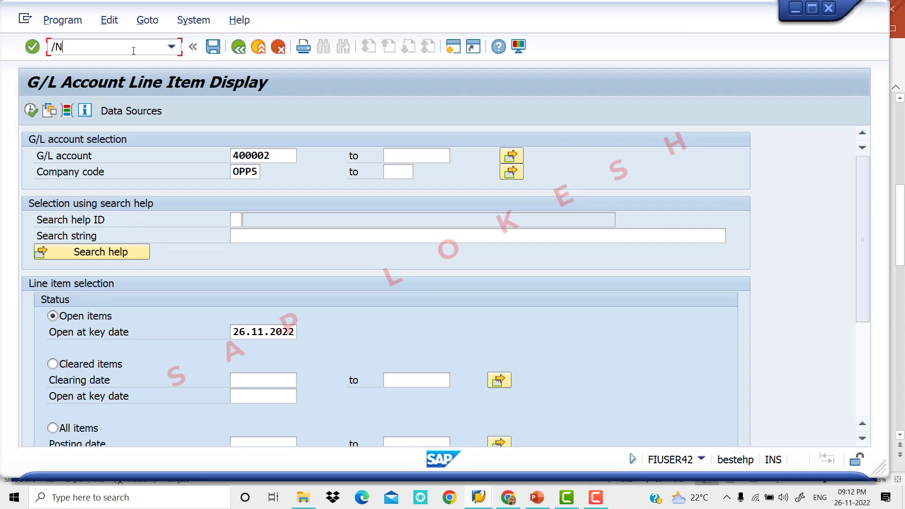
{"action": "type", "text": "FBD3"}
{"action": "key", "text": "Return"}
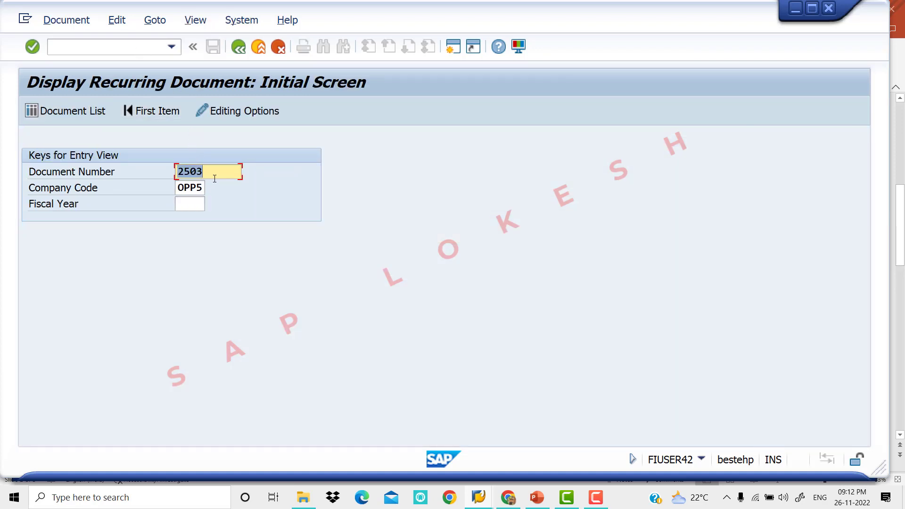
- List the recurring documents of company code OPP5, examine the line items of document 2503, and return to the list selection
{"action": "left_click", "coordinate": [94, 112]}
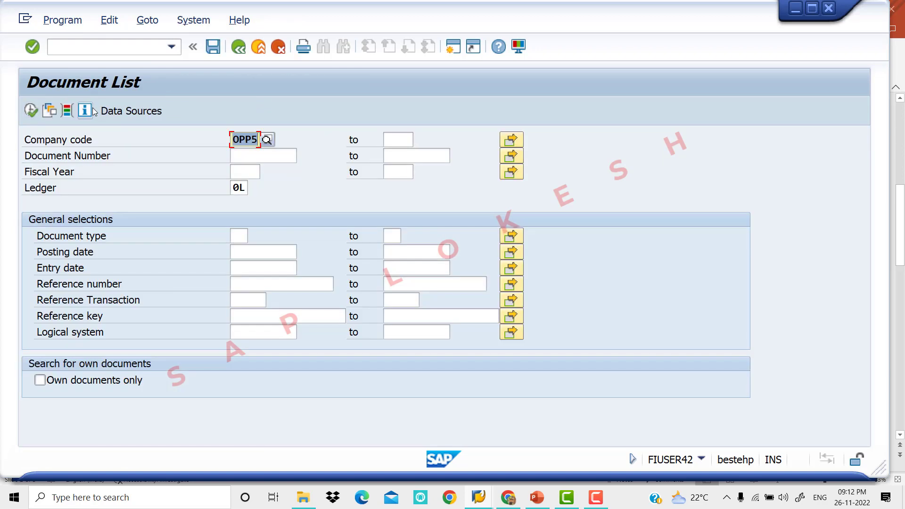
{"action": "left_click", "coordinate": [32, 111]}
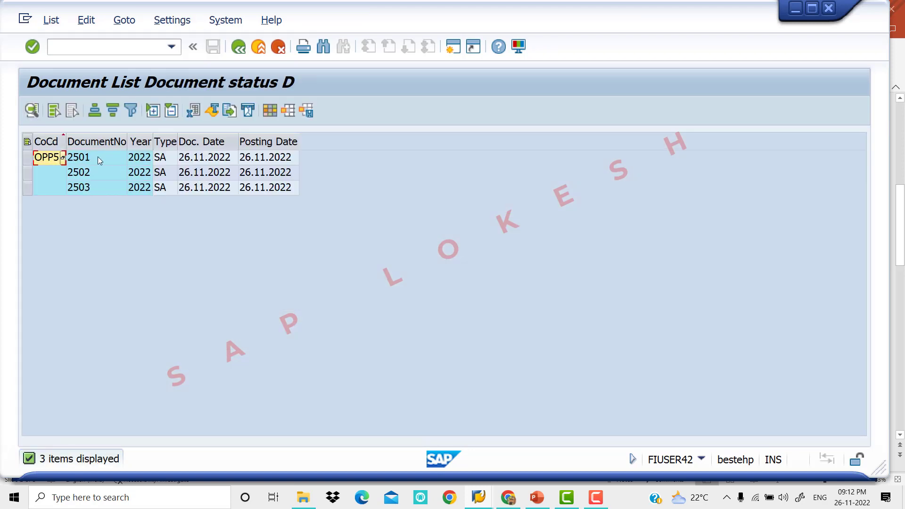
{"action": "double_click", "coordinate": [108, 186]}
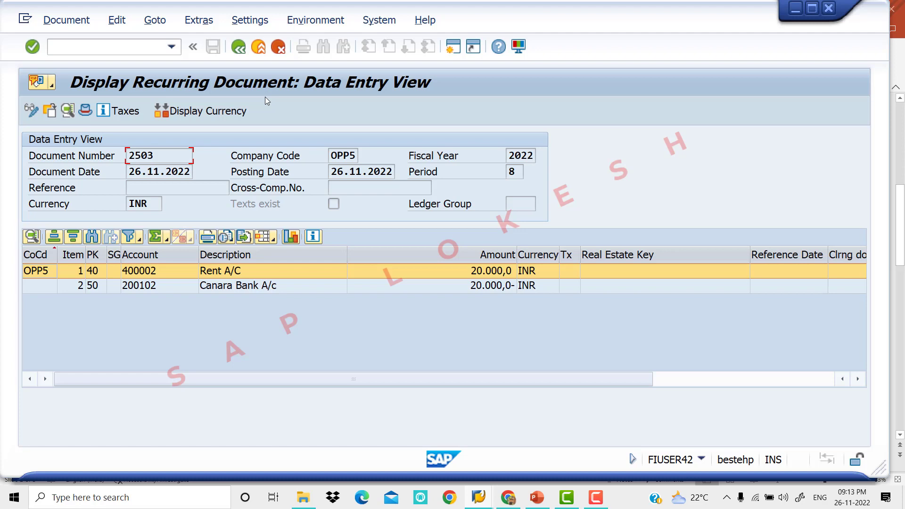
{"action": "left_click", "coordinate": [239, 47]}
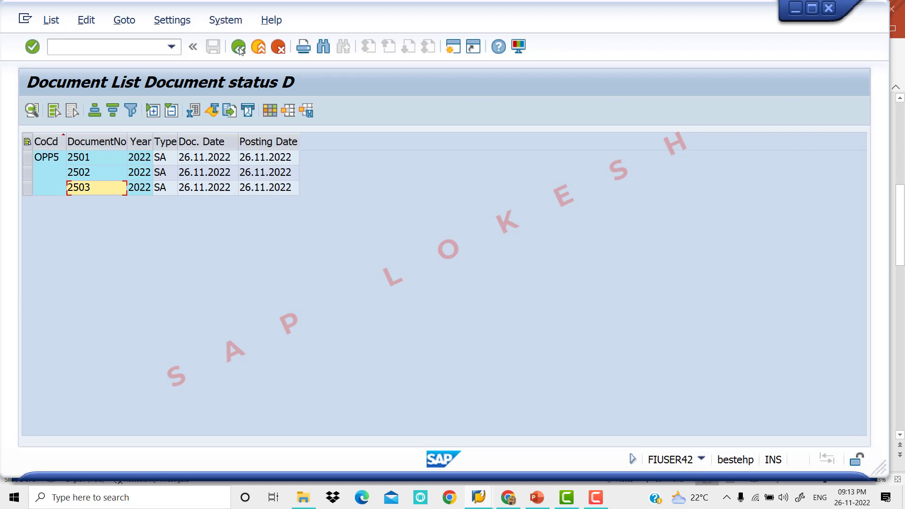
{"action": "left_click", "coordinate": [239, 47]}
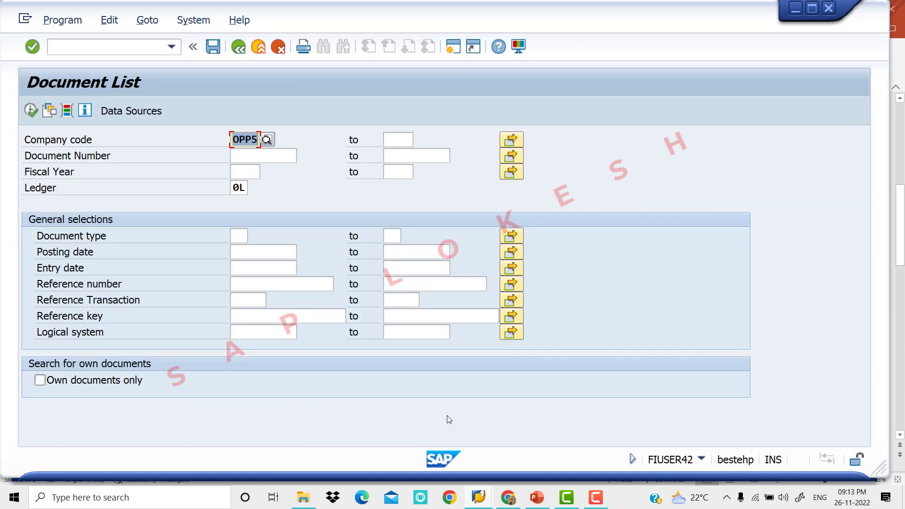
- Check the Configuration Steps slide in PowerPoint, return to SAP and open transaction F.14 for creating posting documents from recurring documents
{"action": "left_click", "coordinate": [540, 502]}
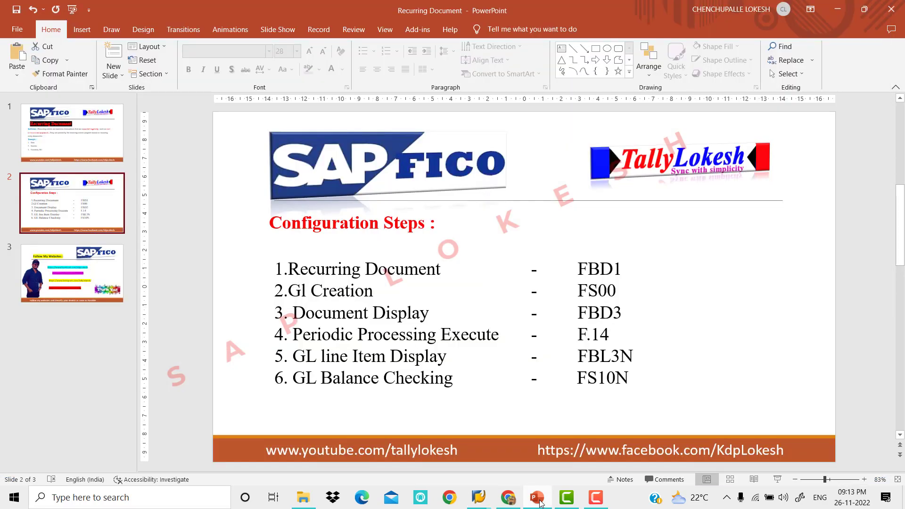
{"action": "left_click", "coordinate": [540, 502]}
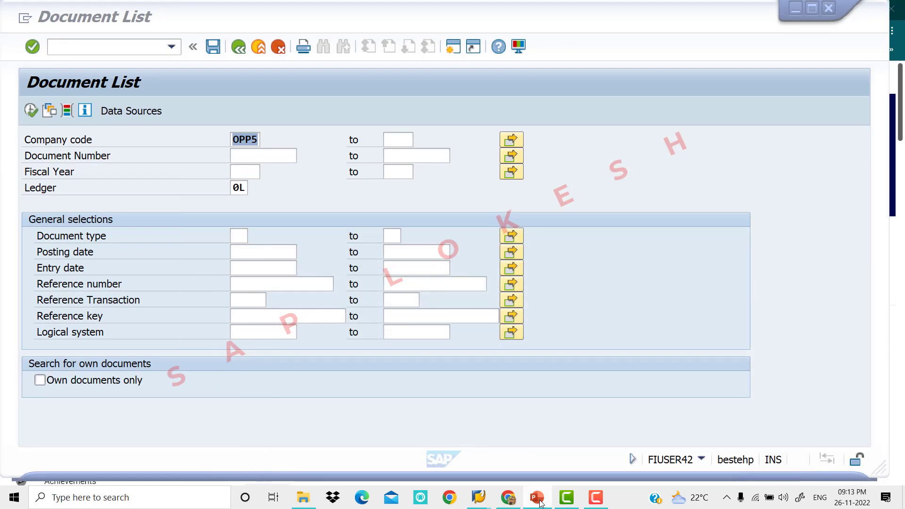
{"action": "left_click", "coordinate": [123, 44]}
{"action": "type", "text": "/N"}
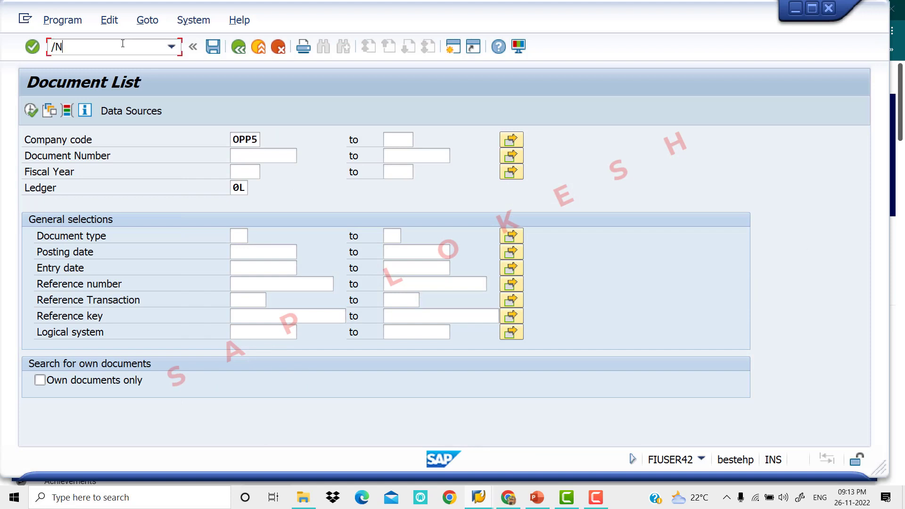
{"action": "key", "text": "Return"}
{"action": "type", "text": "F.1"}
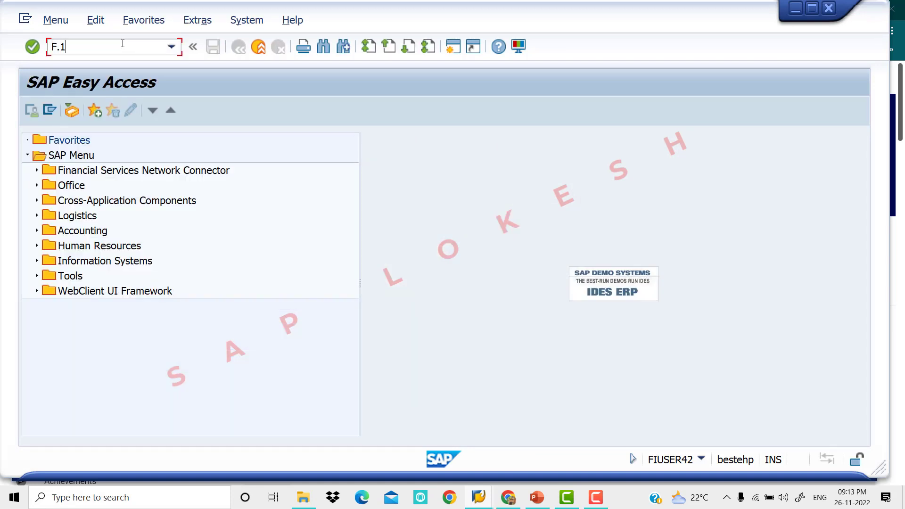
{"action": "type", "text": "4"}
{"action": "key", "text": "Return"}
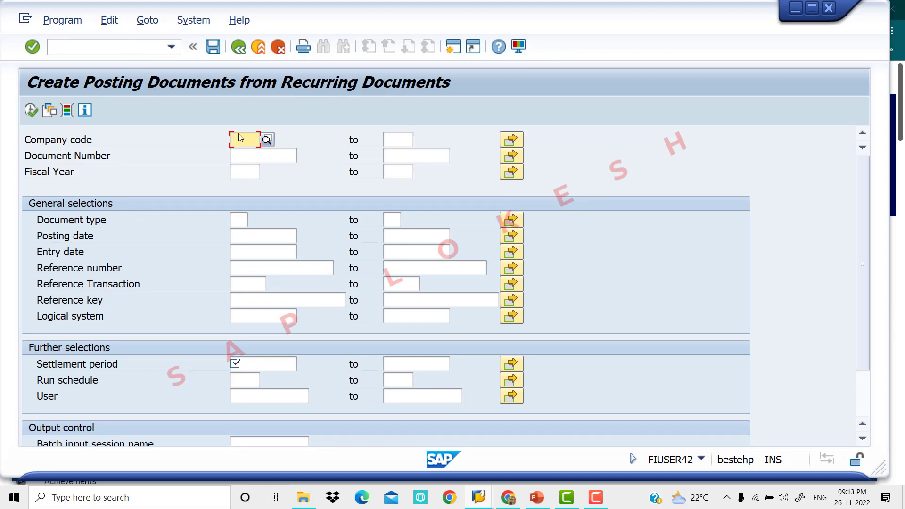
- Set the company code to OPP5 in the selection for creating posting documents from recurring documents
{"action": "type", "text": "0PP5"}
{"action": "key", "text": "Tab"}
{"action": "key", "text": "Tab"}
{"action": "key", "text": "Tab"}
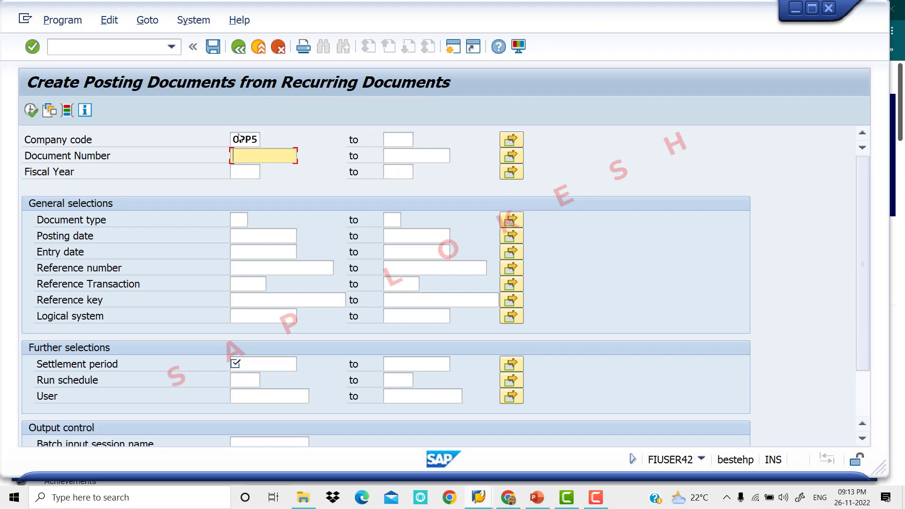